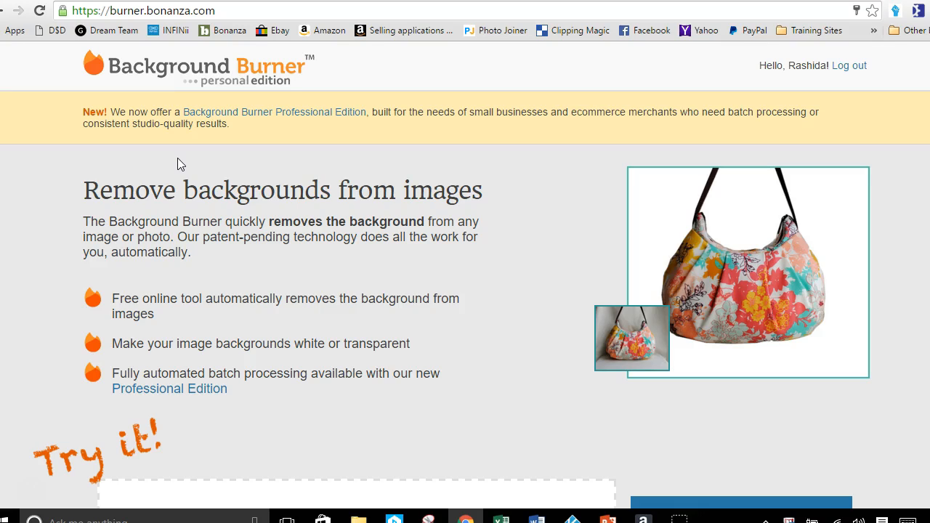
# Look over the Background Burner home page, from the feature introduction down to the image upload area
pyautogui.click(228, 166)
pyautogui.scroll(-2, 225, 167)
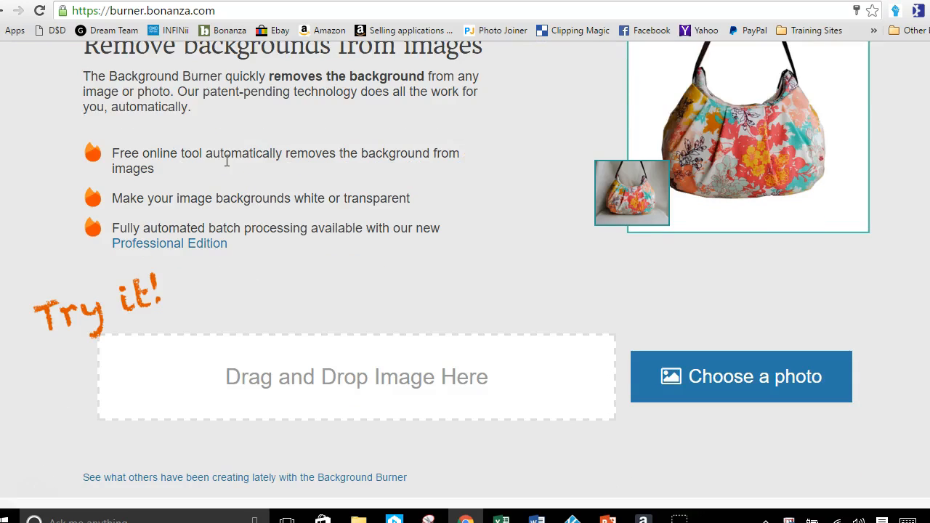
pyautogui.scroll(-2, 227, 161)
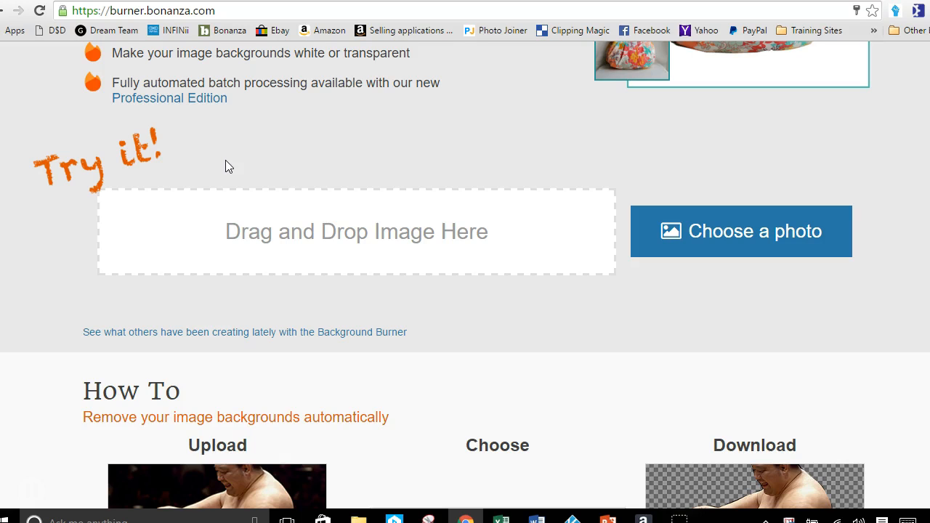
pyautogui.scroll(3, 225, 164)
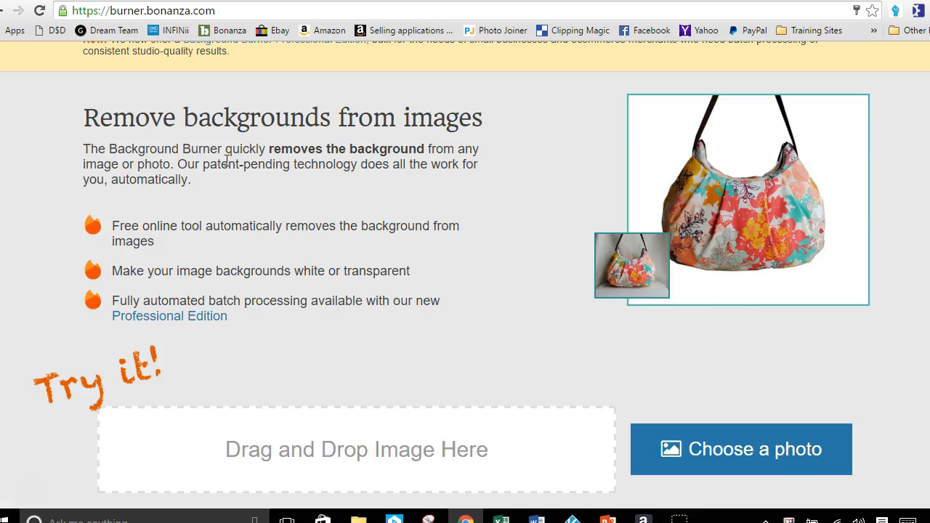
pyautogui.scroll(1, 226, 164)
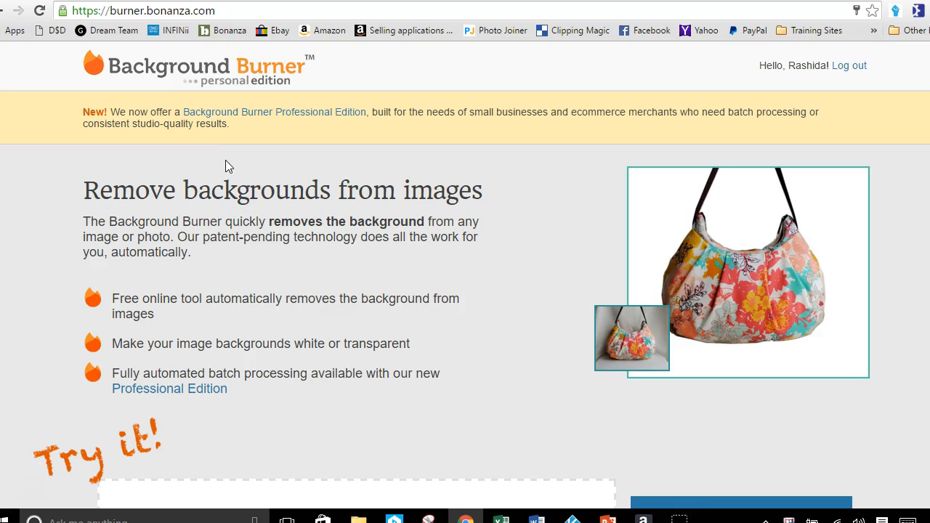
pyautogui.scroll(-3, 225, 166)
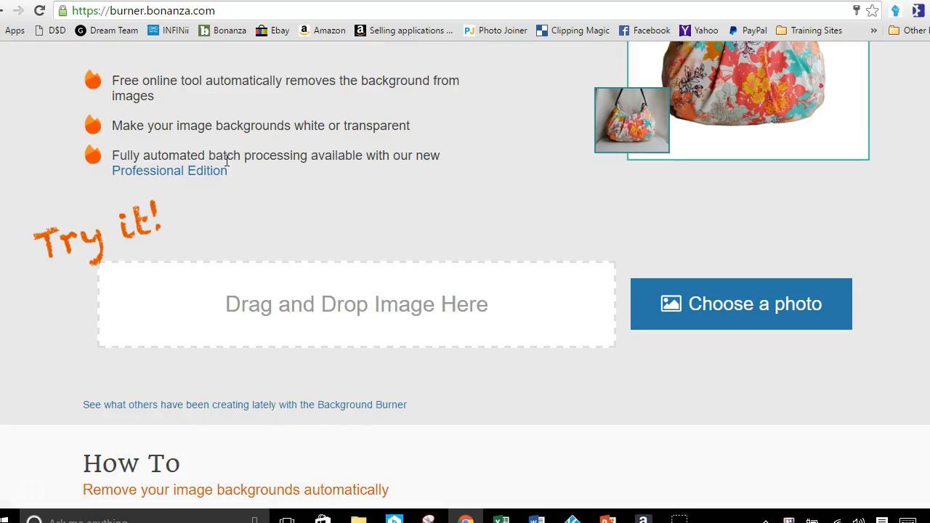
pyautogui.scroll(-1, 227, 162)
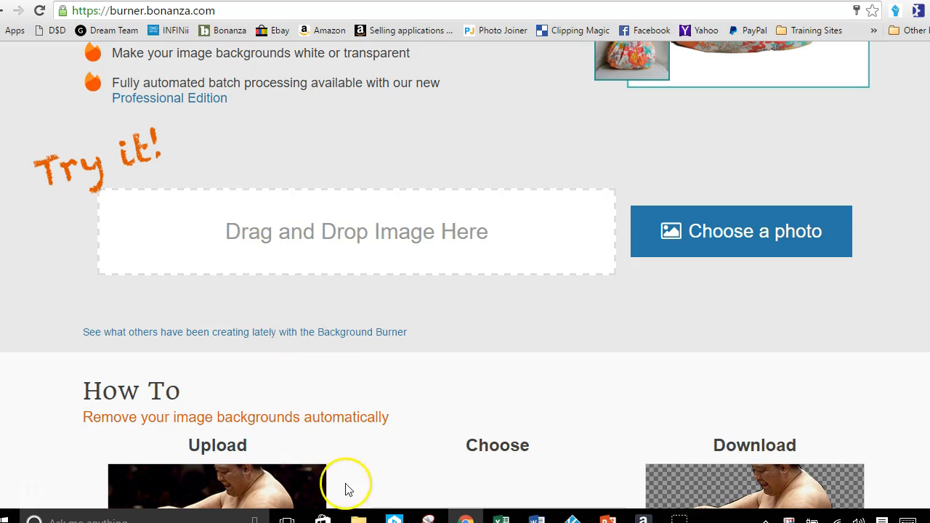
# Upload the Shopkins image 91YQn4Z9ZQL._SL1500_ from the Burner Demo folder for background removal
pyautogui.click(358, 517)
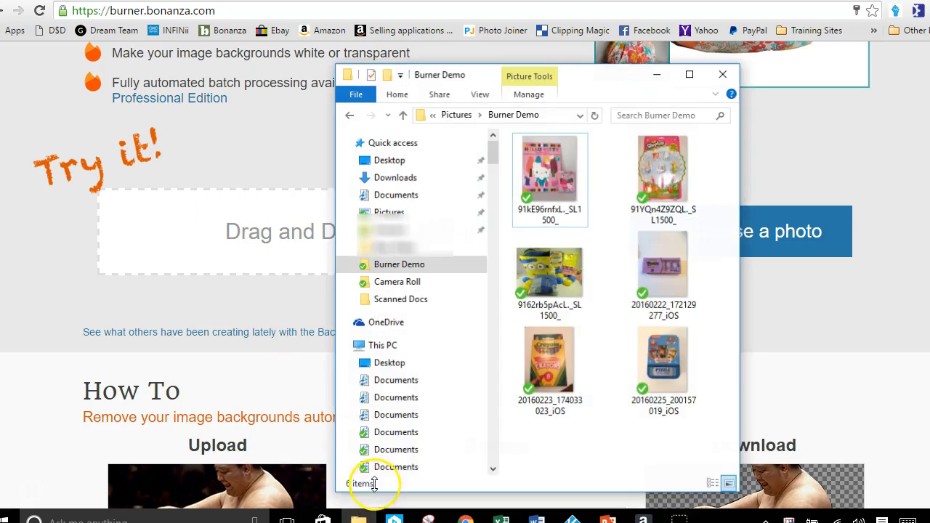
pyautogui.moveTo(594, 84); pyautogui.dragTo(702, 62)
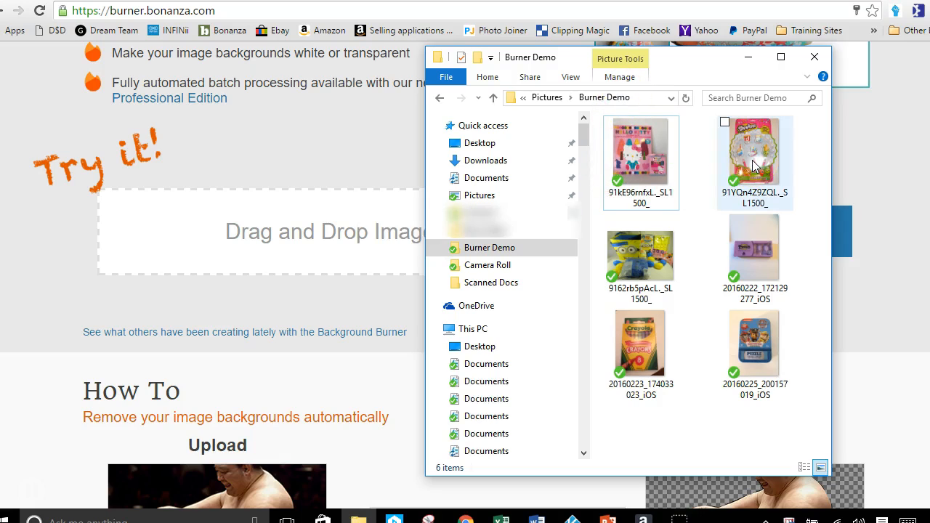
pyautogui.moveTo(751, 169); pyautogui.dragTo(346, 246)
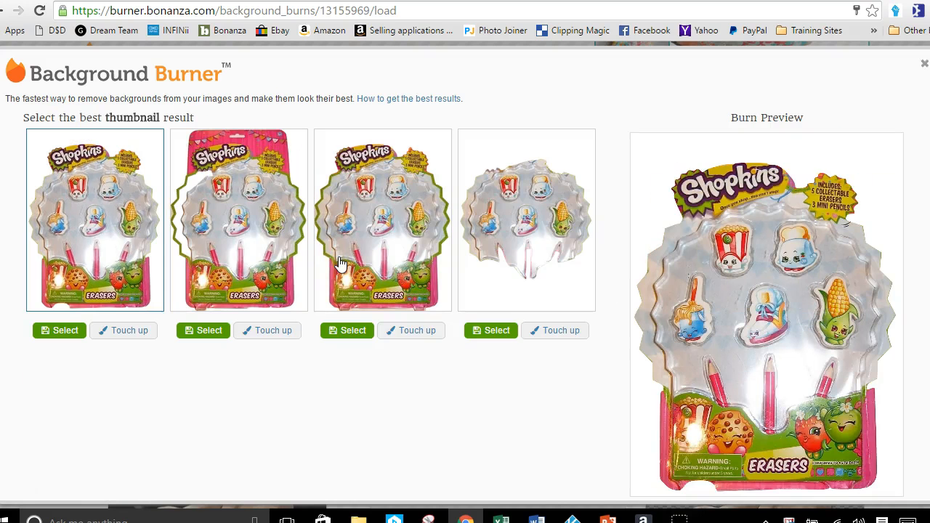
# Compare the burn results of the Shopkins image in the large preview, finishing on the second one
pyautogui.click(342, 263)
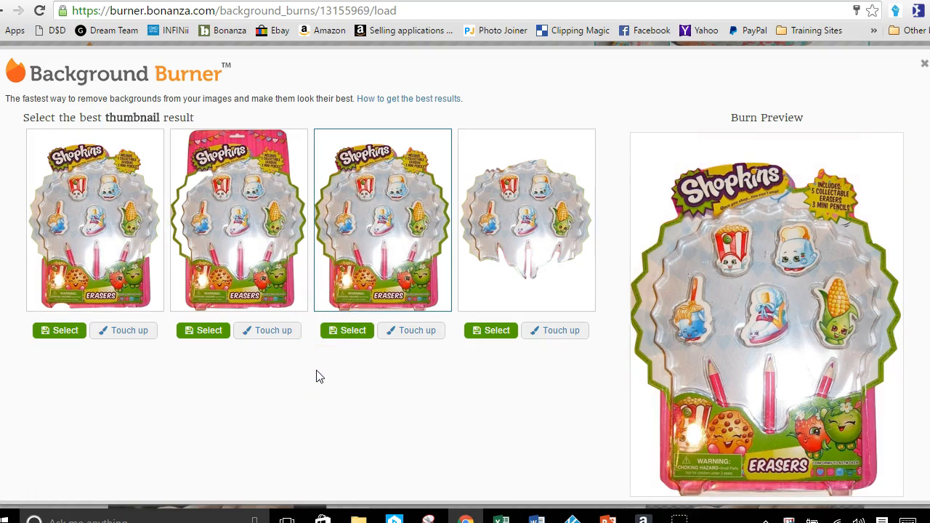
pyautogui.click(507, 255)
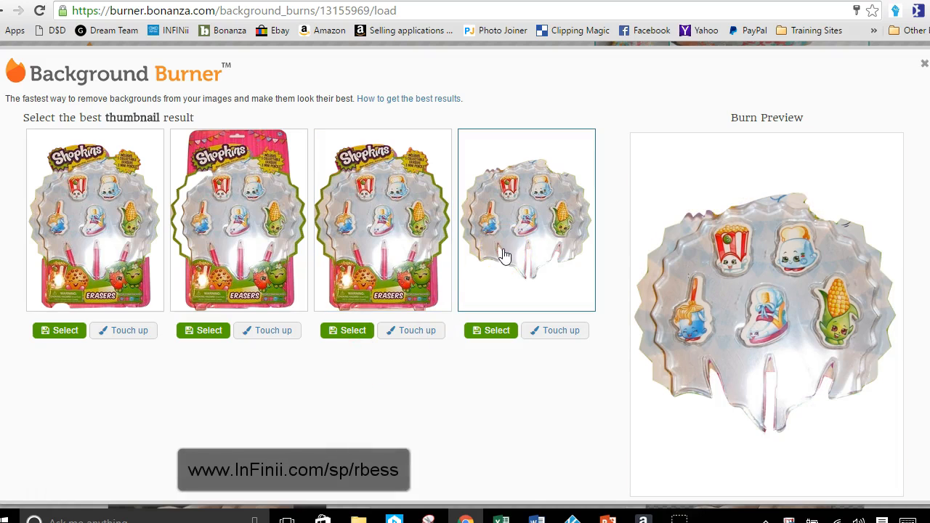
pyautogui.click(394, 251)
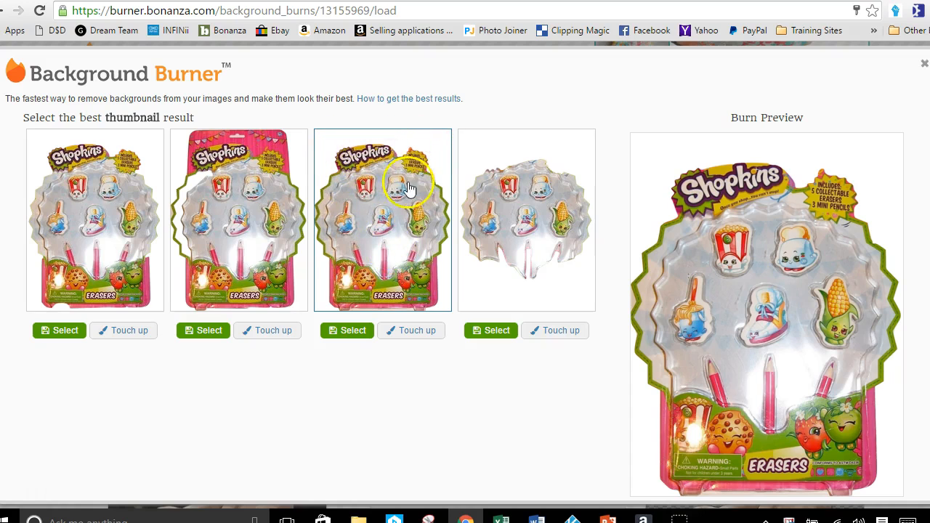
pyautogui.click(92, 227)
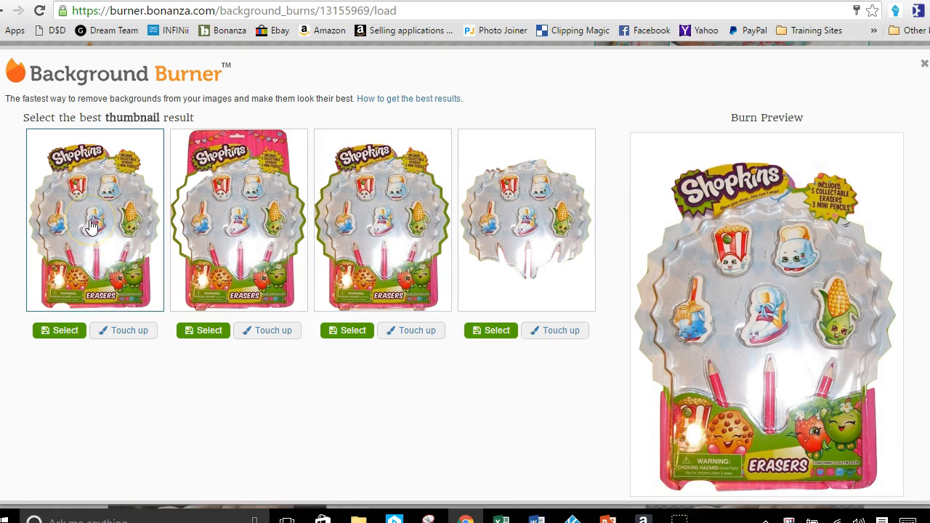
pyautogui.click(268, 236)
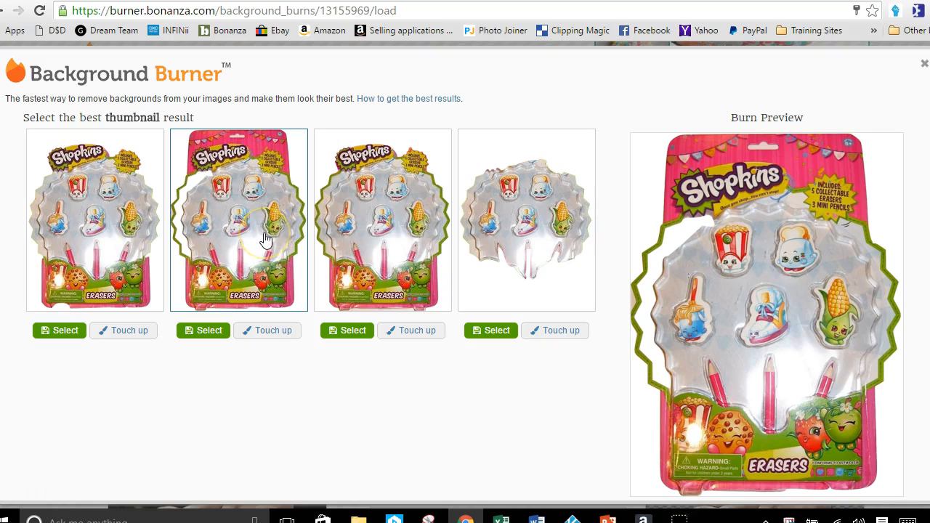
# Touch up the second result by marking the missing left side of the plastic blister as foreground, and finish the touch-up
pyautogui.click(262, 333)
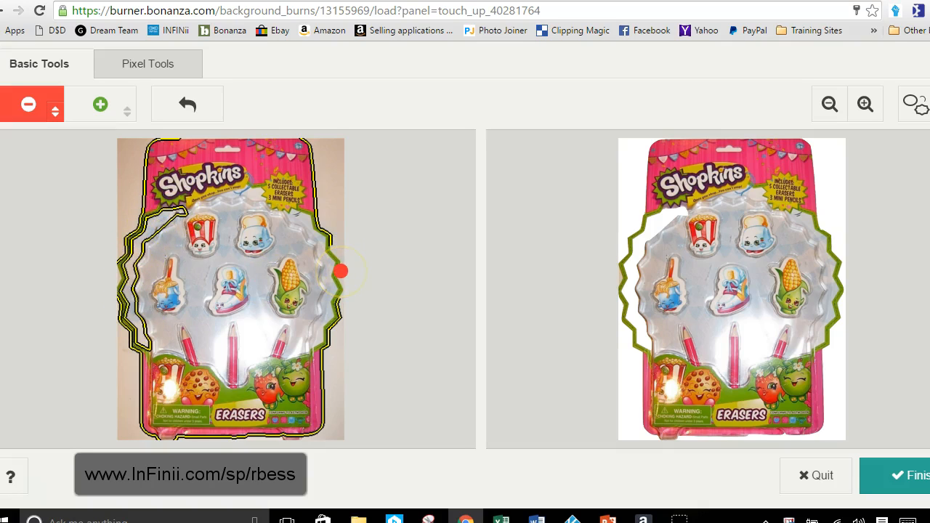
pyautogui.moveTo(341, 271)
pyautogui.mouseDown()
pyautogui.moveTo(333, 246)
pyautogui.moveTo(285, 206)
pyautogui.moveTo(246, 298)
pyautogui.moveTo(269, 233)
pyautogui.moveTo(266, 295)
pyautogui.moveTo(241, 278)
pyautogui.mouseUp()
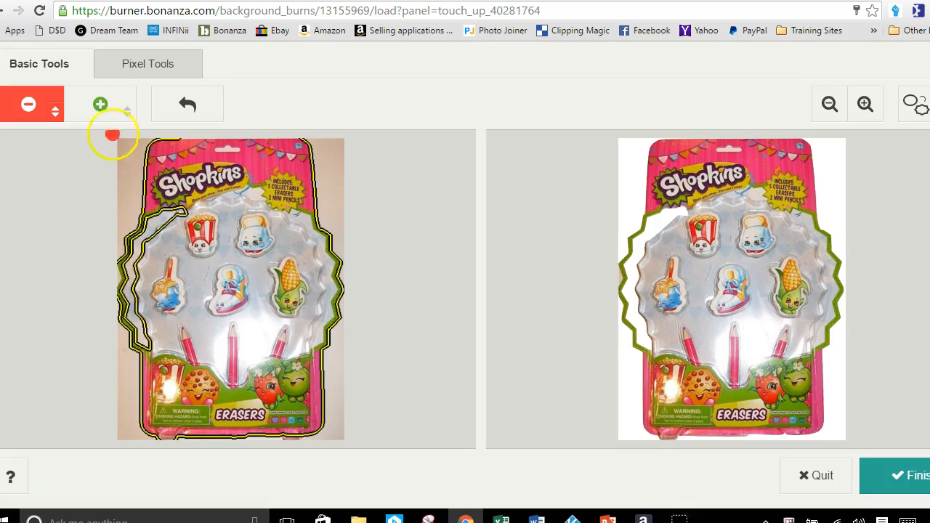
pyautogui.click(99, 105)
pyautogui.moveTo(178, 226)
pyautogui.mouseDown()
pyautogui.moveTo(185, 211)
pyautogui.moveTo(149, 232)
pyautogui.moveTo(130, 268)
pyautogui.moveTo(149, 350)
pyautogui.mouseUp()
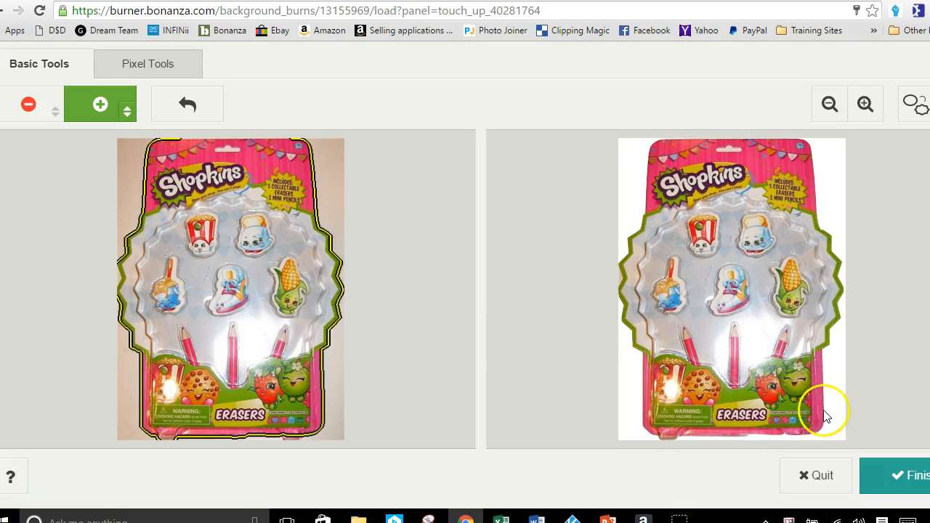
pyautogui.click(892, 477)
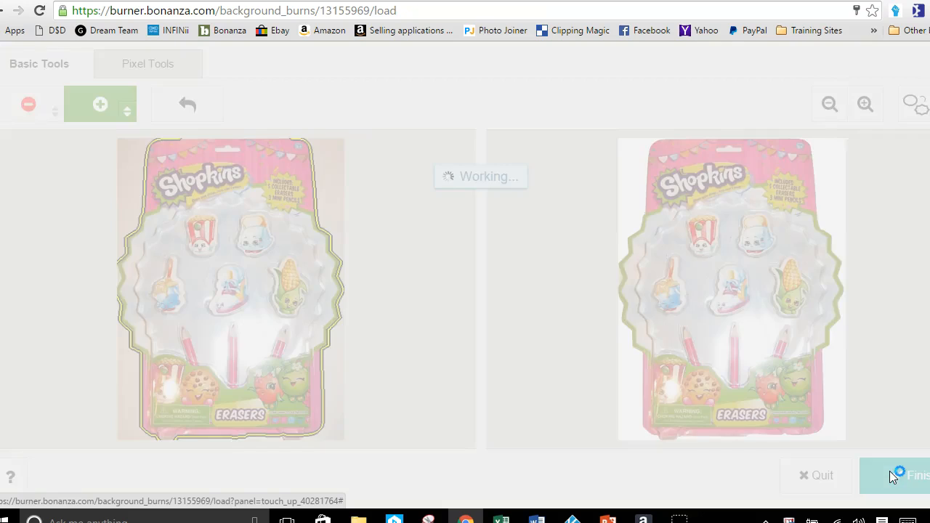
# Compare the original with the completed burn and download the burned image as a JPG with white background
pyautogui.scroll(-2, 750, 412)
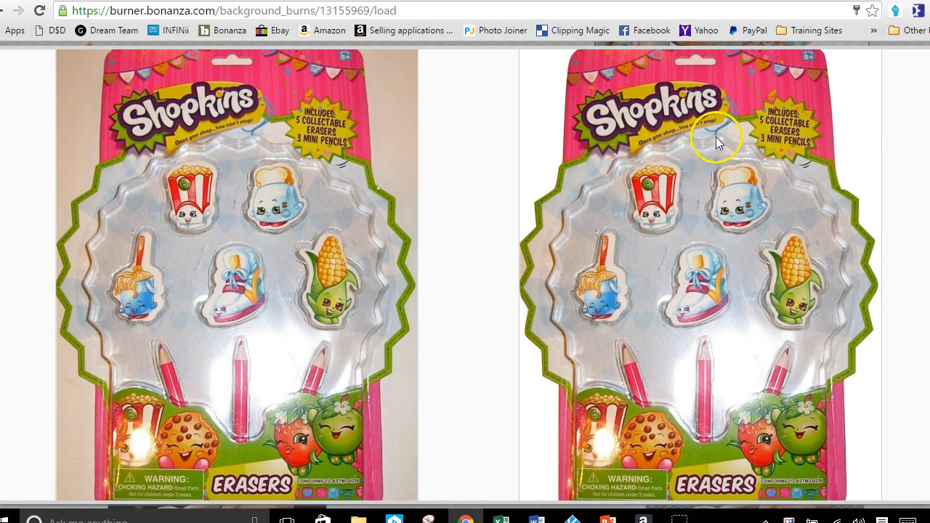
pyautogui.scroll(-1, 678, 153)
pyautogui.scroll(1, 678, 154)
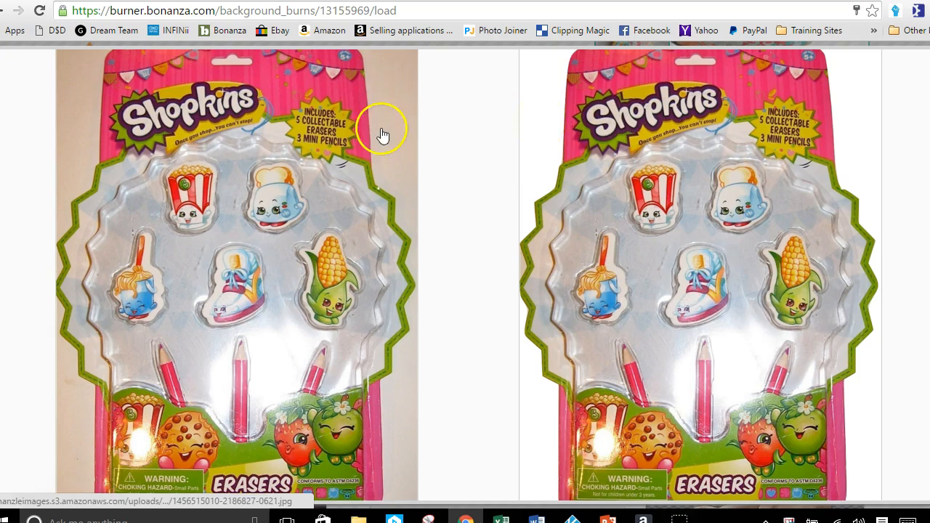
pyautogui.scroll(-2, 586, 190)
pyautogui.moveTo(607, 407)
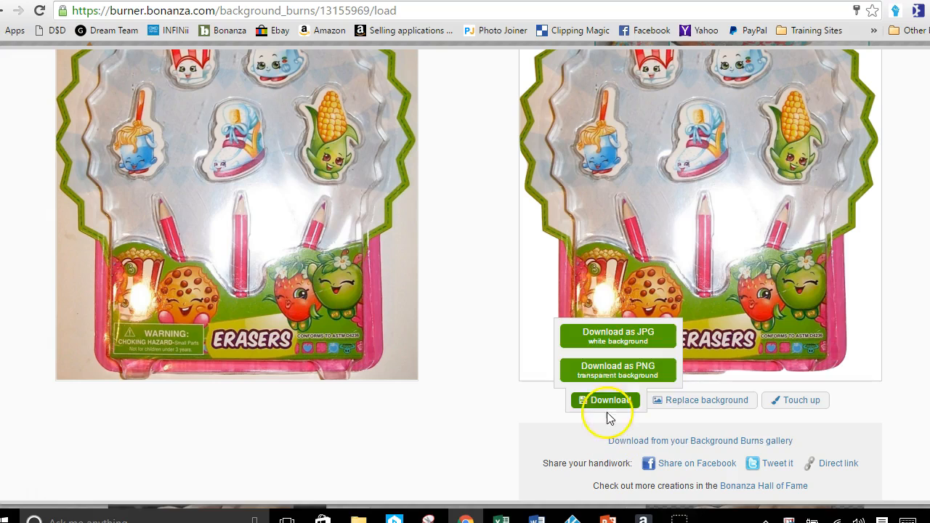
pyautogui.click(607, 341)
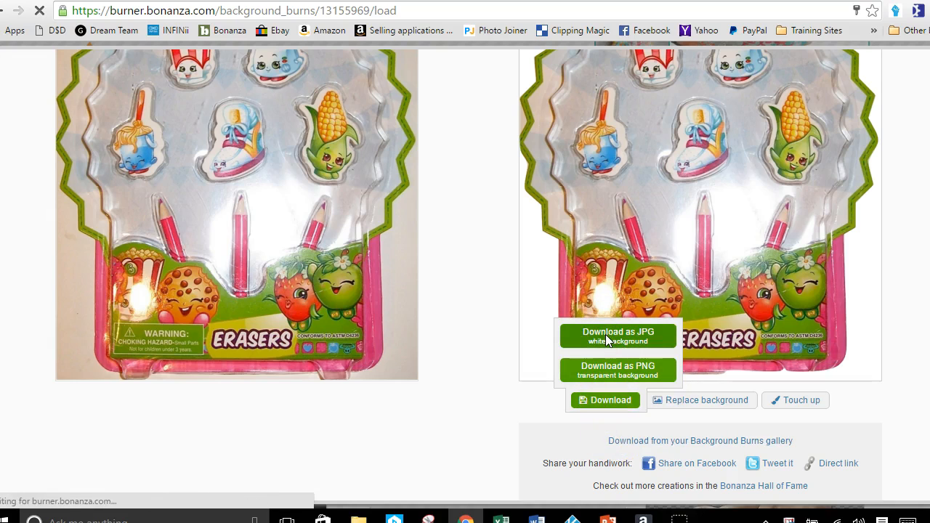
pyautogui.click(592, 339)
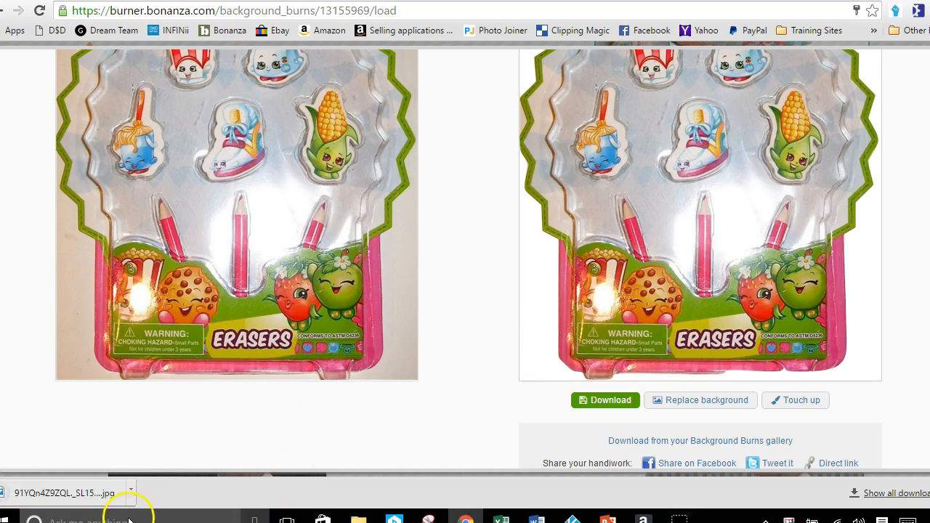
# Show the downloaded JPG in its folder, rename it to Shopkins Erasers, and minimize the folder window
pyautogui.click(131, 495)
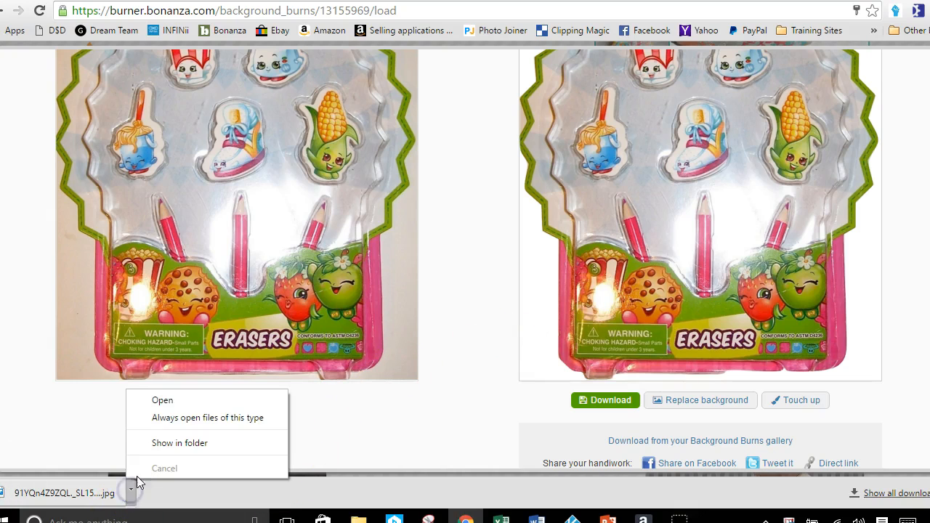
pyautogui.click(178, 443)
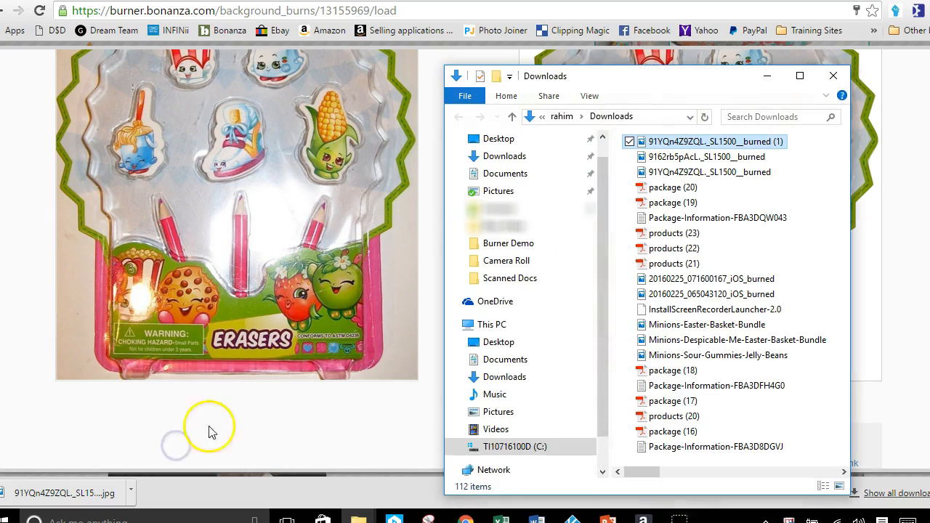
pyautogui.rightClick(698, 141)
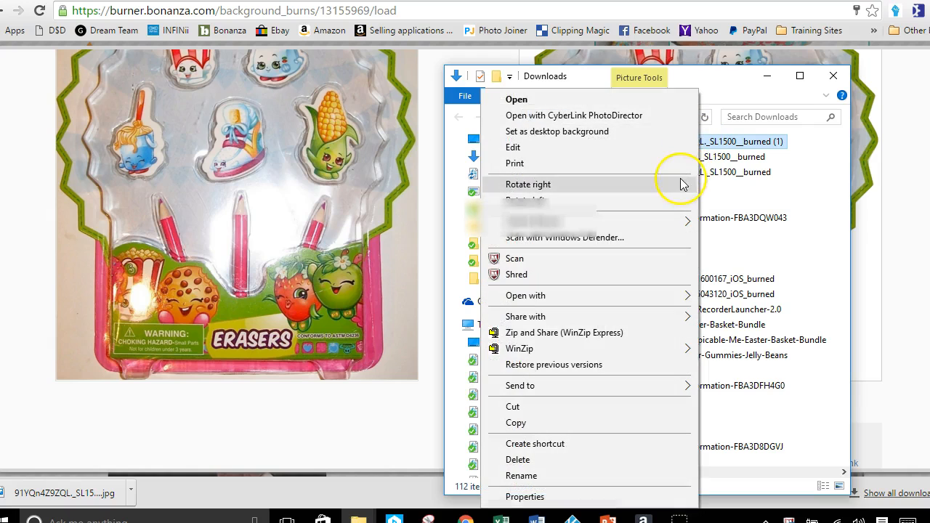
pyautogui.click(596, 478)
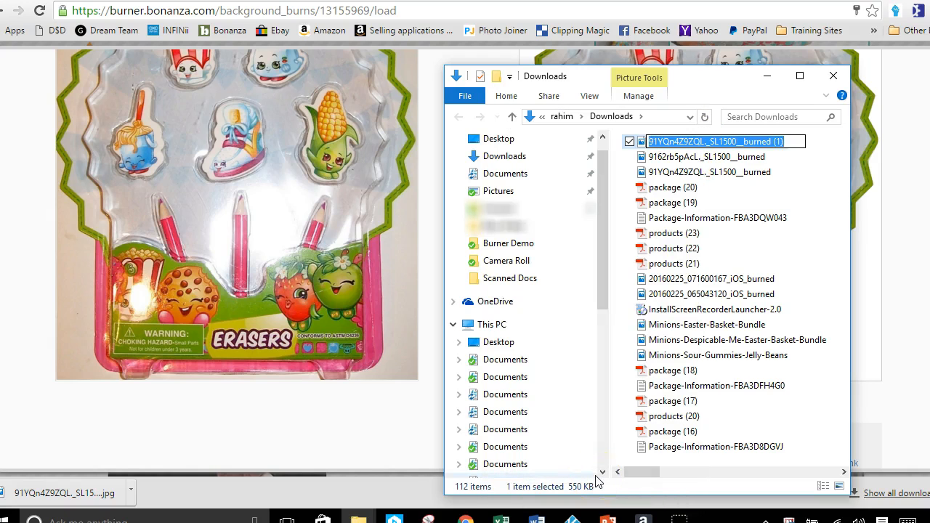
pyautogui.write('Shopkins Erasers')
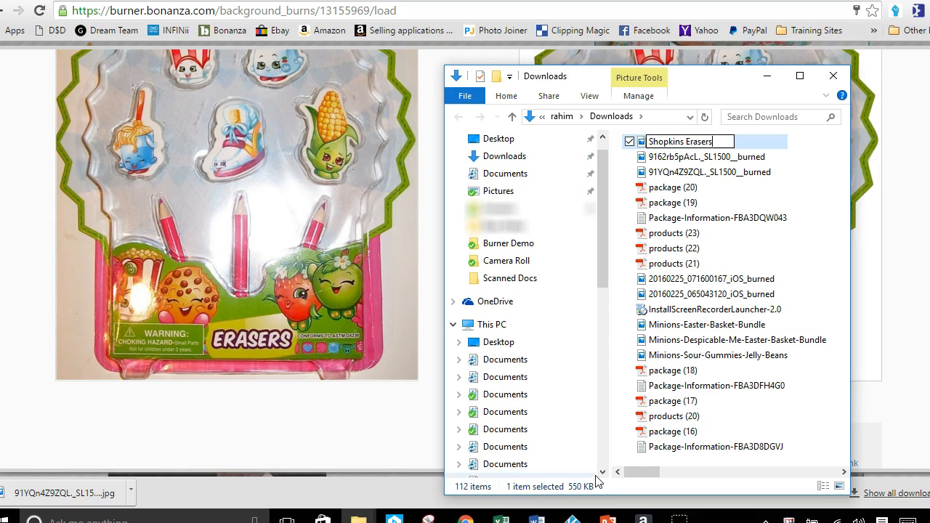
pyautogui.press('Return')
pyautogui.press('Return')
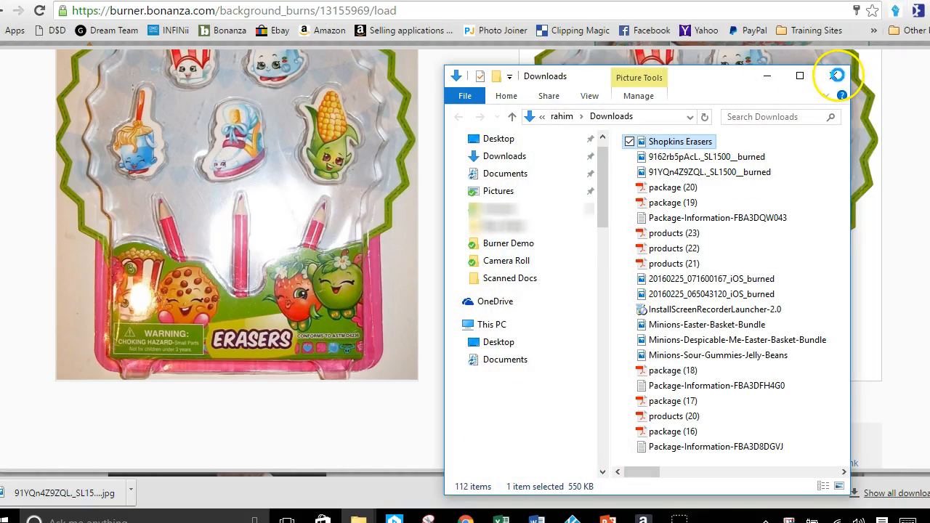
pyautogui.click(768, 77)
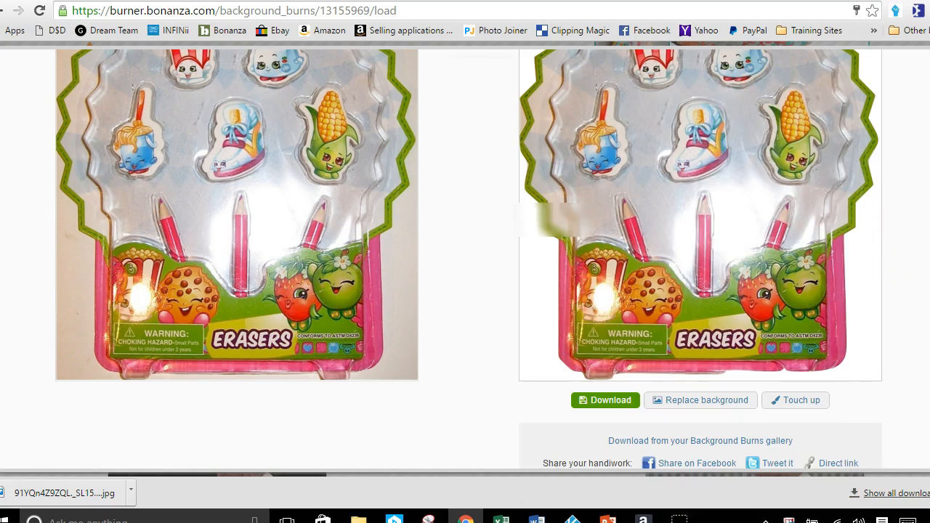
# Review the completed Shopkins burn once more and close its result window
pyautogui.scroll(4, 465, 260)
pyautogui.scroll(-2, 465, 261)
pyautogui.scroll(2, 465, 260)
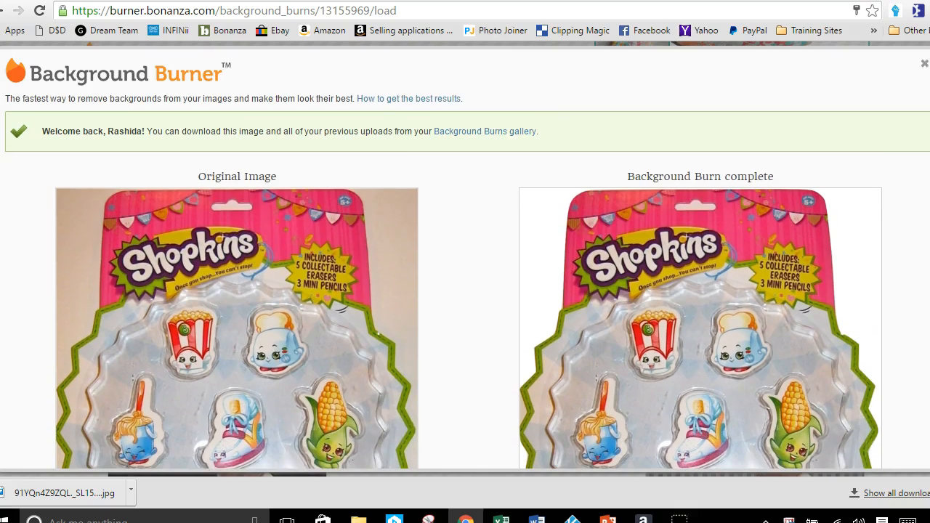
pyautogui.click(923, 68)
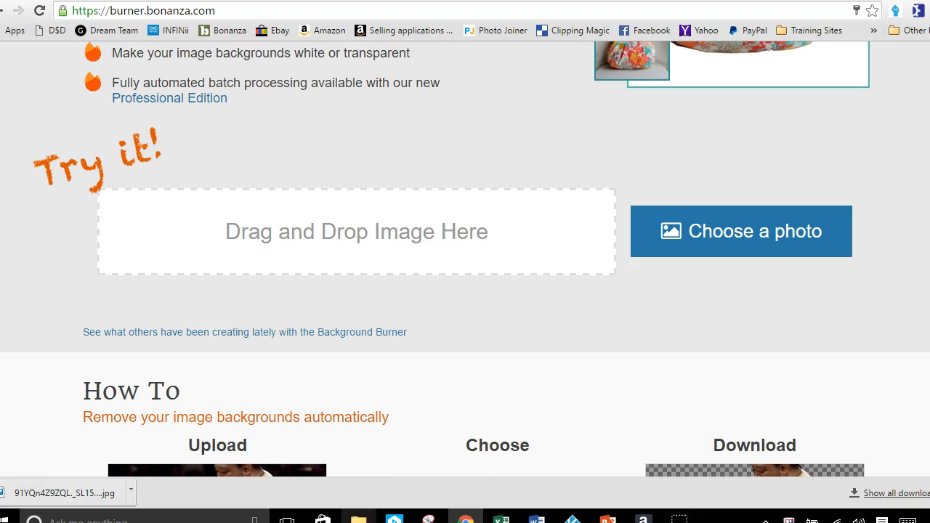
# Upload the Minion basket image 9162rb5pAcL._SL1500_ from the Burner Demo folder for background removal
pyautogui.moveTo(358, 518)
pyautogui.click(324, 471)
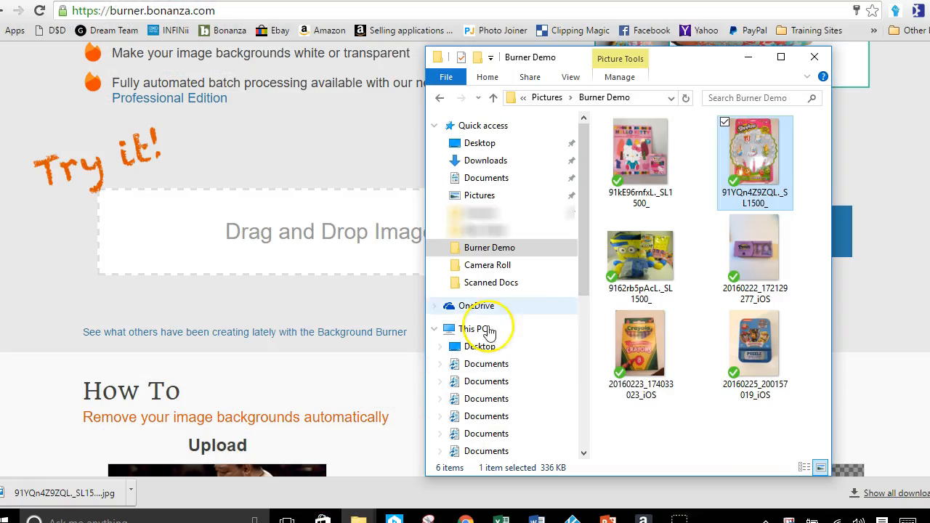
pyautogui.moveTo(684, 65); pyautogui.dragTo(742, 48)
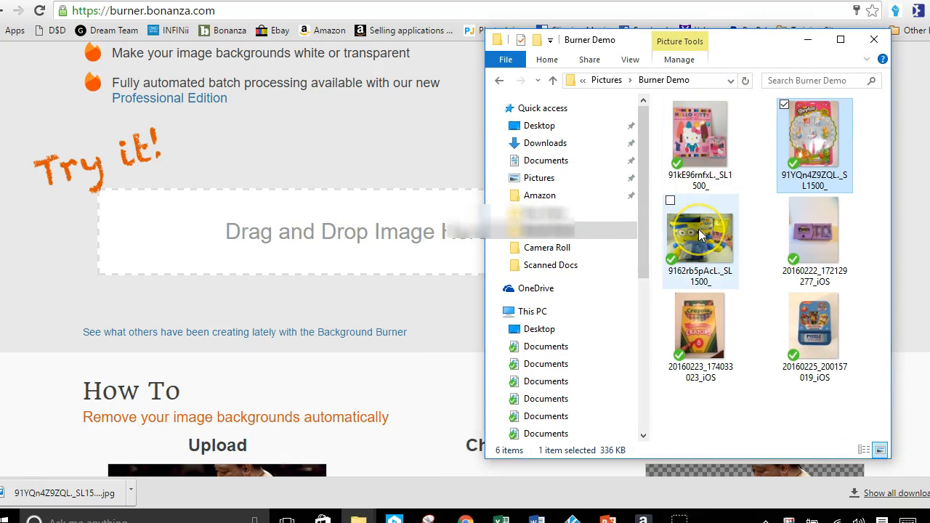
pyautogui.moveTo(700, 234); pyautogui.dragTo(387, 256)
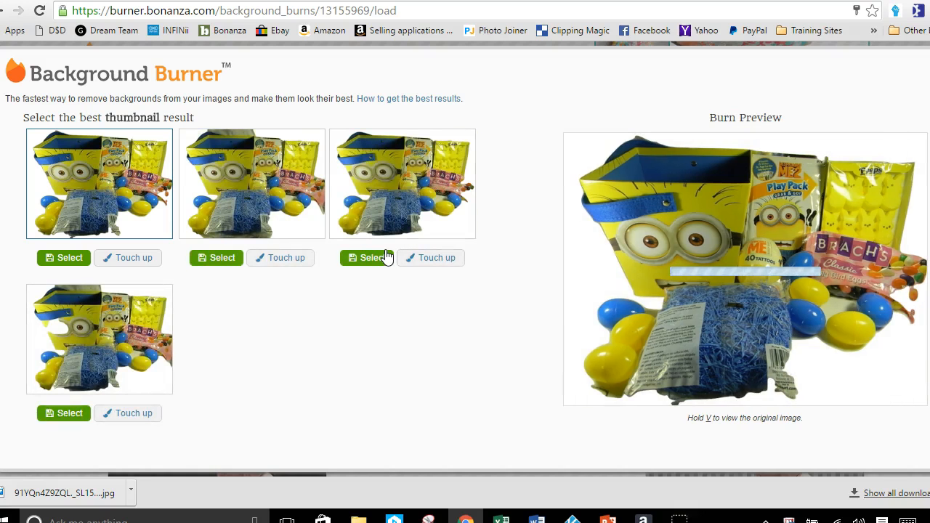
# Compare the candidate background-removal results for the Minion basket in the burn preview
pyautogui.click(386, 258)
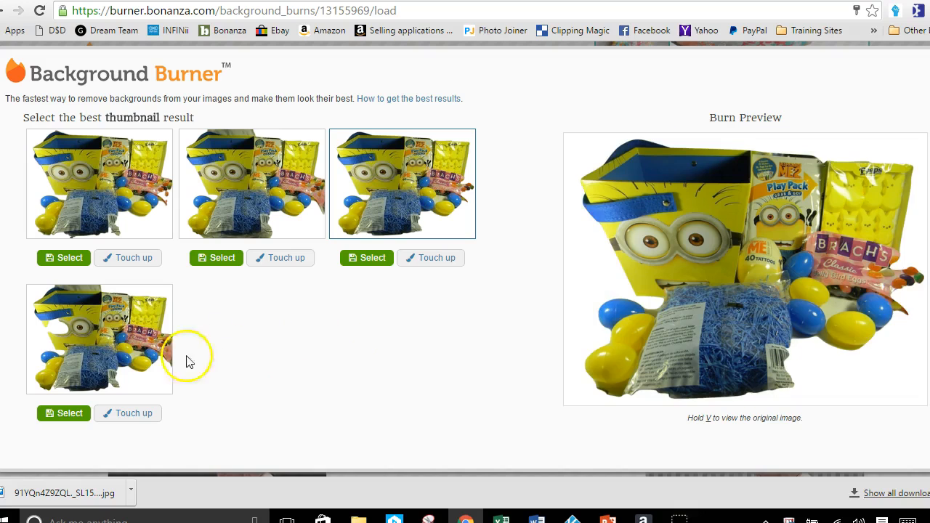
pyautogui.click(129, 365)
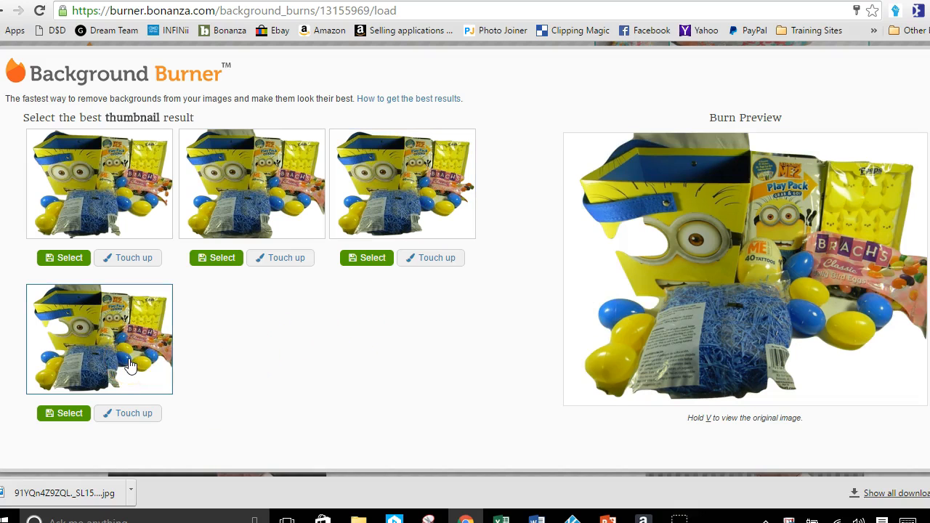
pyautogui.click(372, 260)
pyautogui.click(75, 355)
pyautogui.click(228, 191)
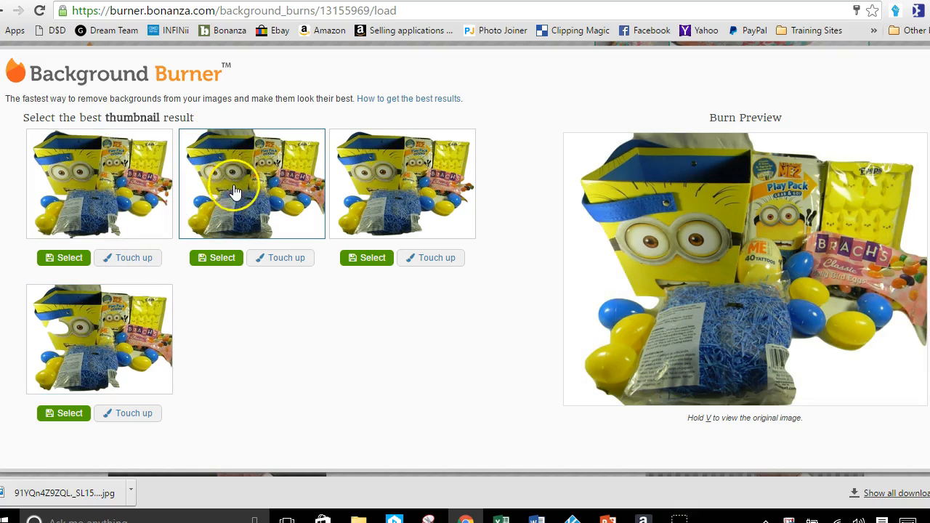
pyautogui.click(384, 197)
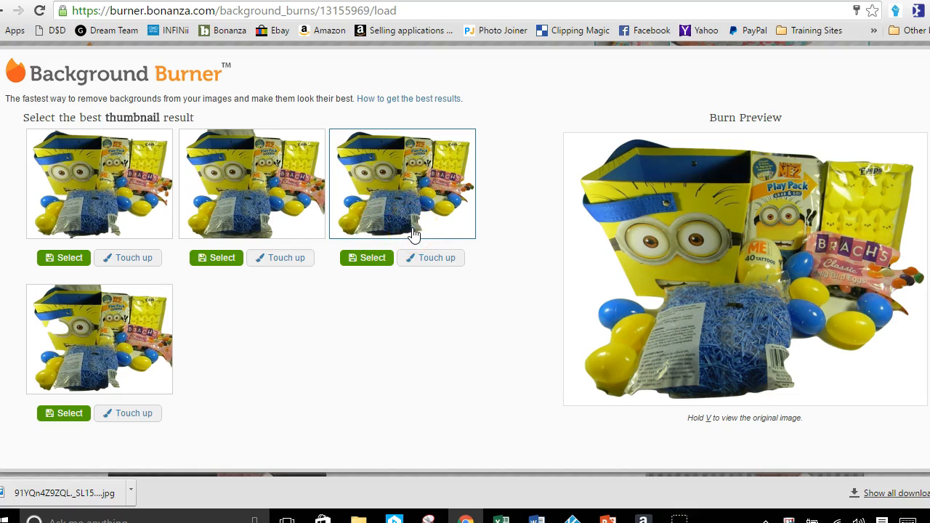
# Touch up the third Minion result, marking the bottom and right edges of the blue grass bag as foreground
pyautogui.click(427, 257)
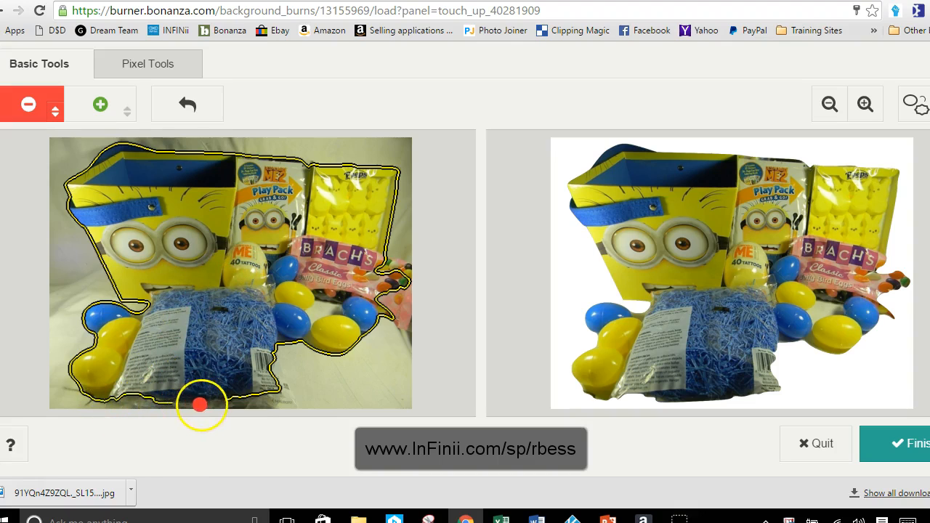
pyautogui.click(99, 106)
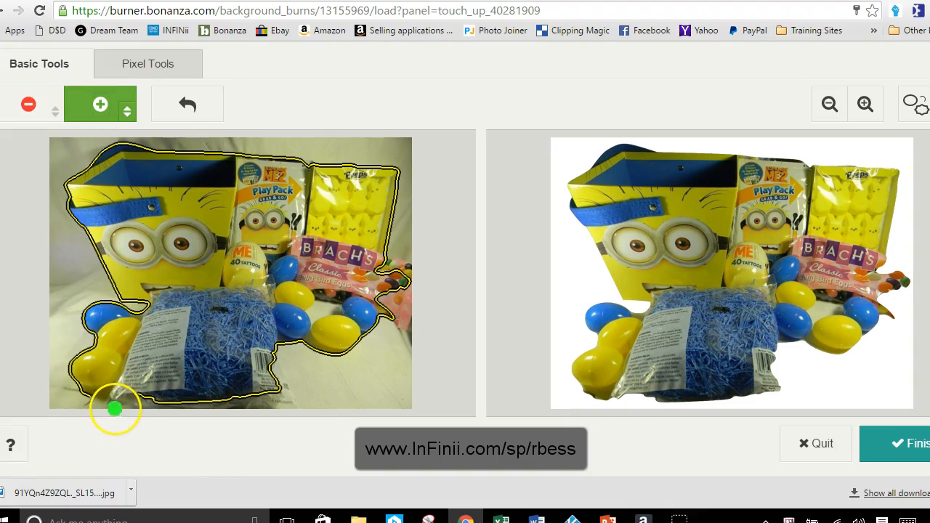
pyautogui.moveTo(117, 401); pyautogui.dragTo(121, 400)
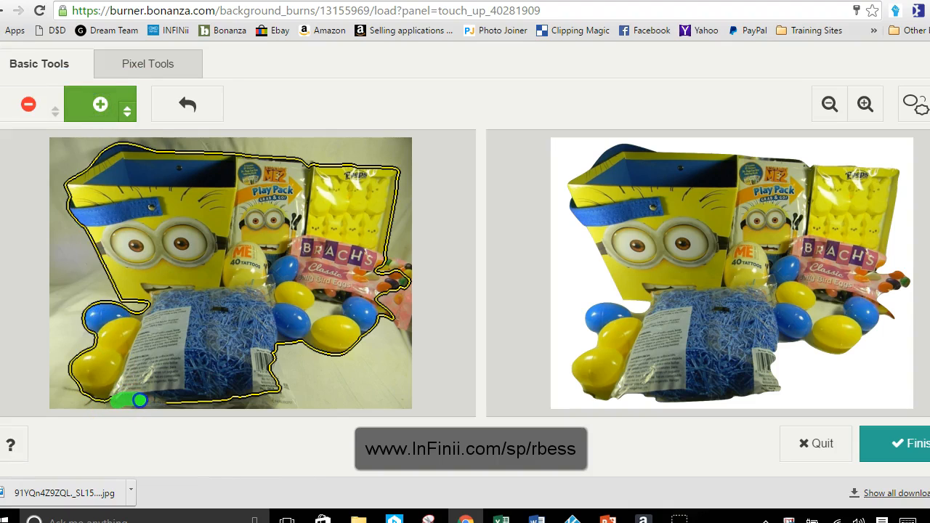
pyautogui.moveTo(175, 401); pyautogui.dragTo(256, 405)
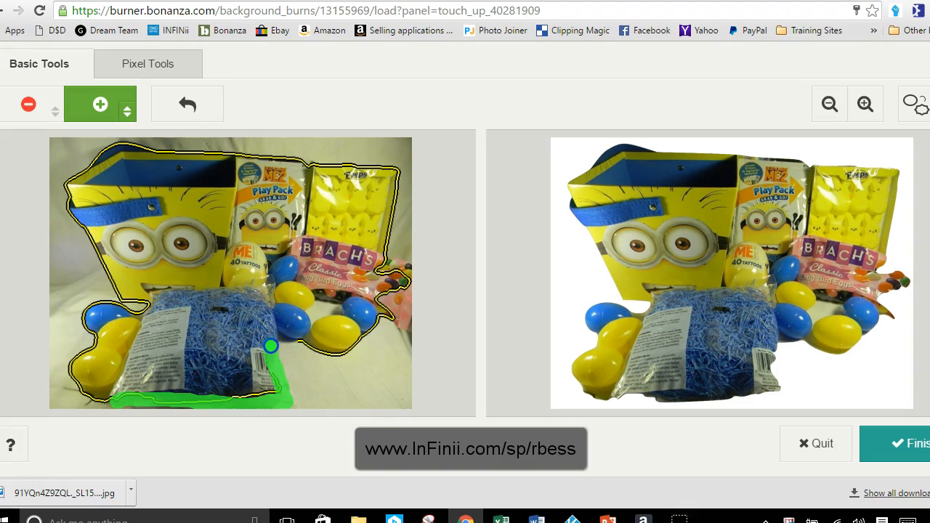
pyautogui.moveTo(271, 346); pyautogui.dragTo(271, 345)
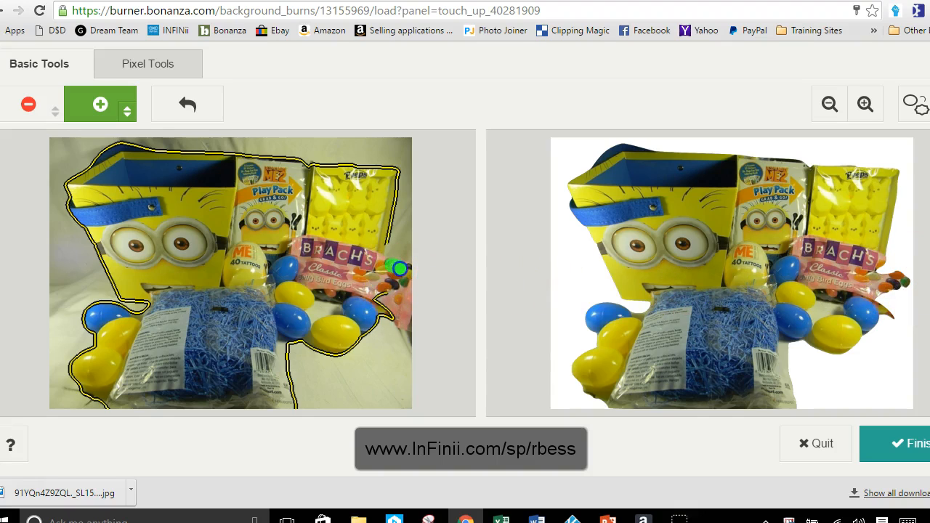
# Mark the cut-off right end of the pink Brach's jelly bean bag as foreground and finish the touch-up
pyautogui.moveTo(410, 287); pyautogui.dragTo(406, 299)
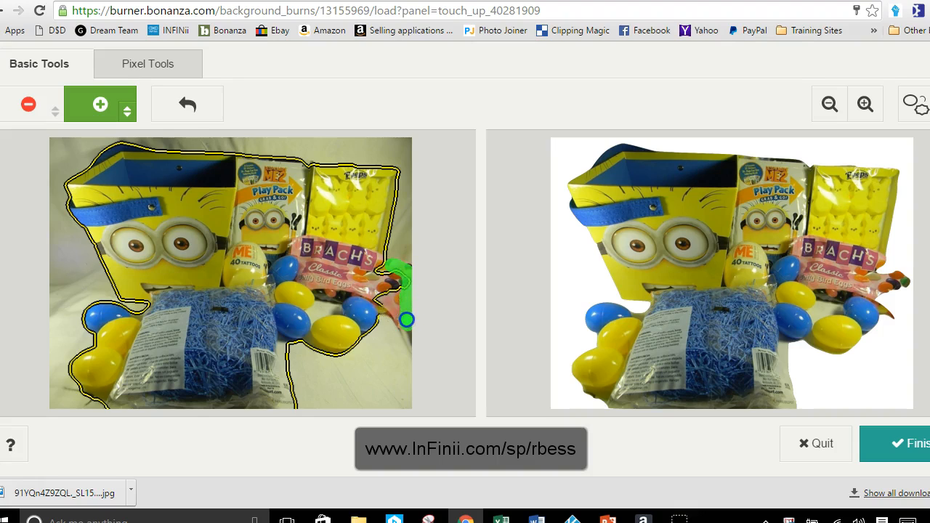
pyautogui.moveTo(400, 314)
pyautogui.mouseDown()
pyautogui.moveTo(426, 293)
pyautogui.moveTo(420, 267)
pyautogui.mouseUp()
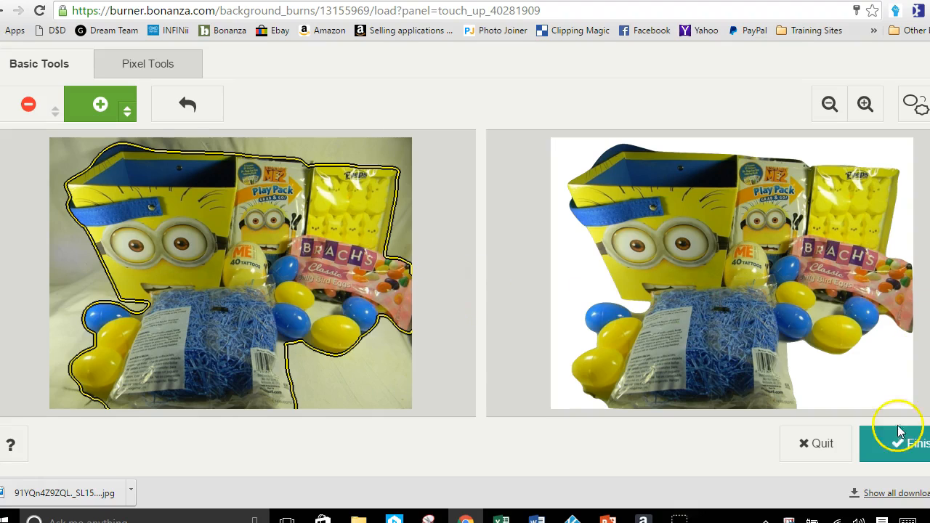
pyautogui.click(883, 450)
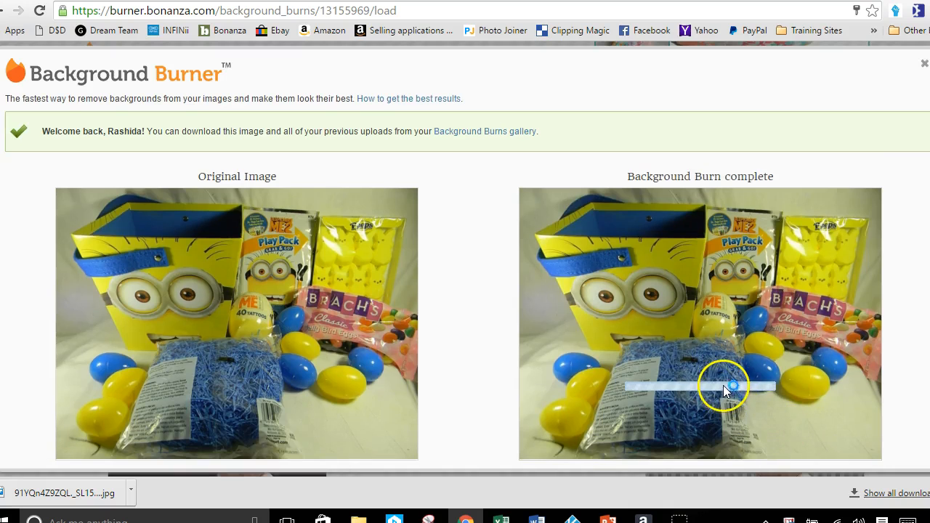
# Download the completed Minion basket burn as a JPG with white background
pyautogui.scroll(-1, 724, 385)
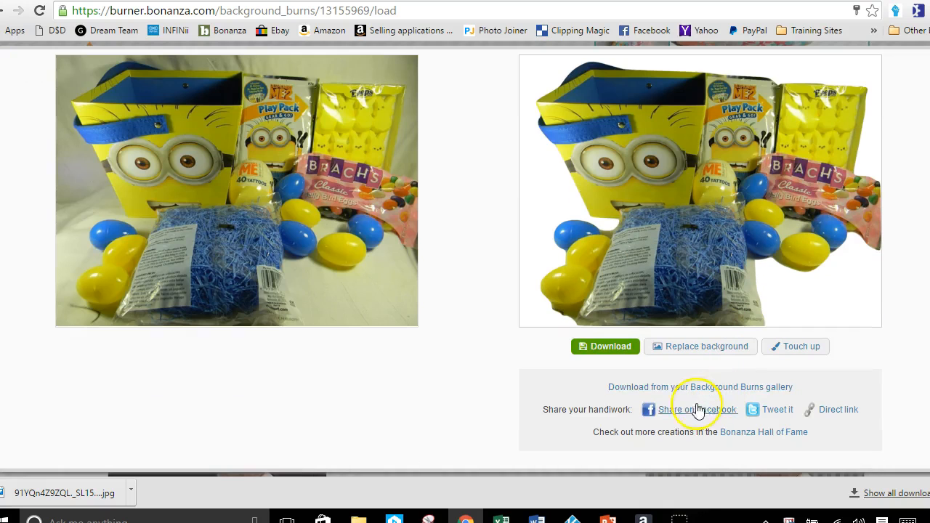
pyautogui.click(606, 348)
pyautogui.click(625, 282)
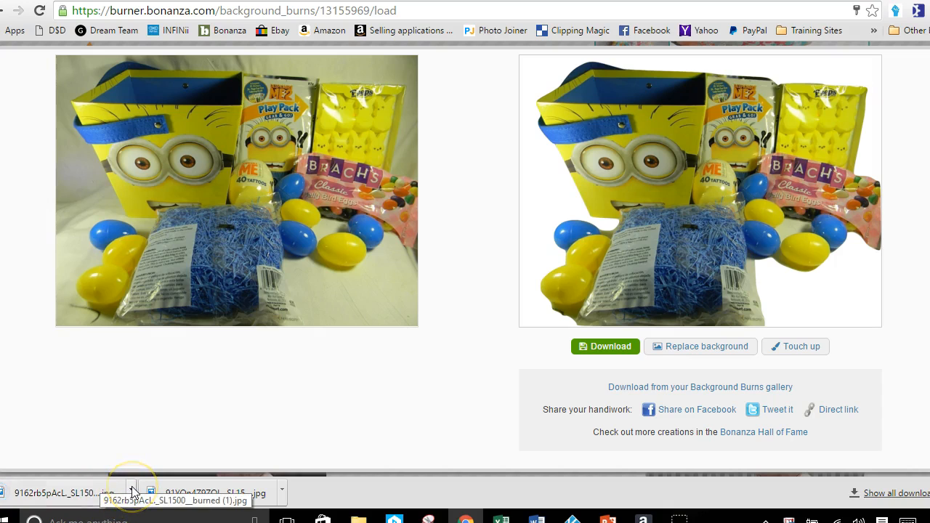
# Show the downloaded Minion JPG in its folder, rename it to Minions Easter Basket Bundle, and open it for a check
pyautogui.click(131, 492)
pyautogui.click(176, 444)
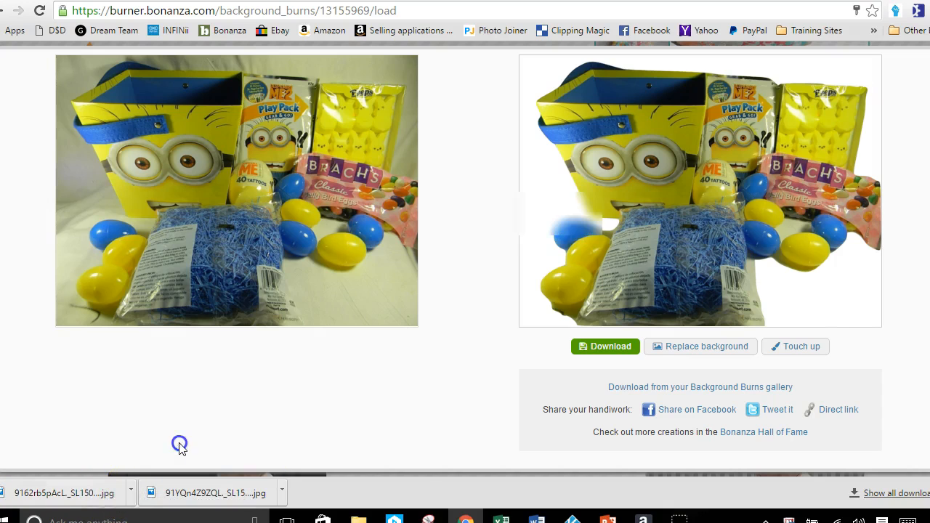
pyautogui.rightClick(687, 251)
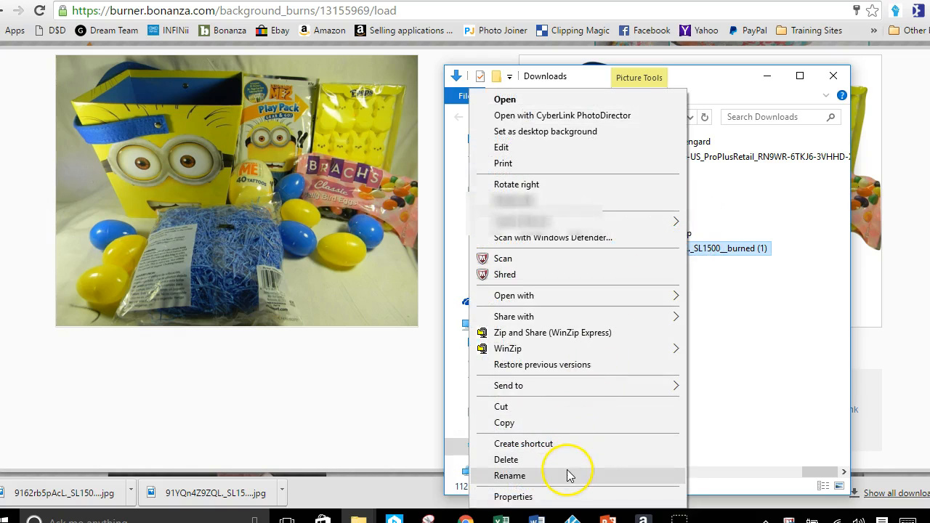
pyautogui.click(509, 476)
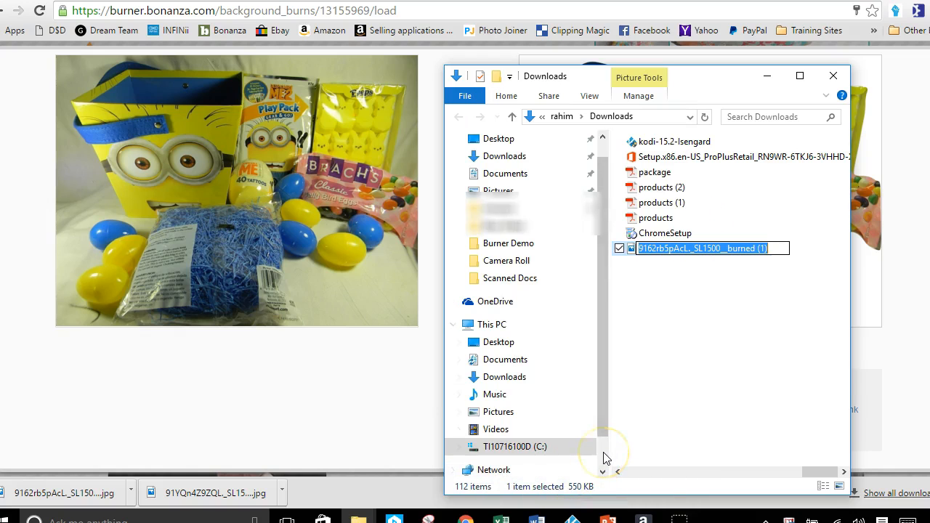
pyautogui.write('Minions Easter Basket Bu')
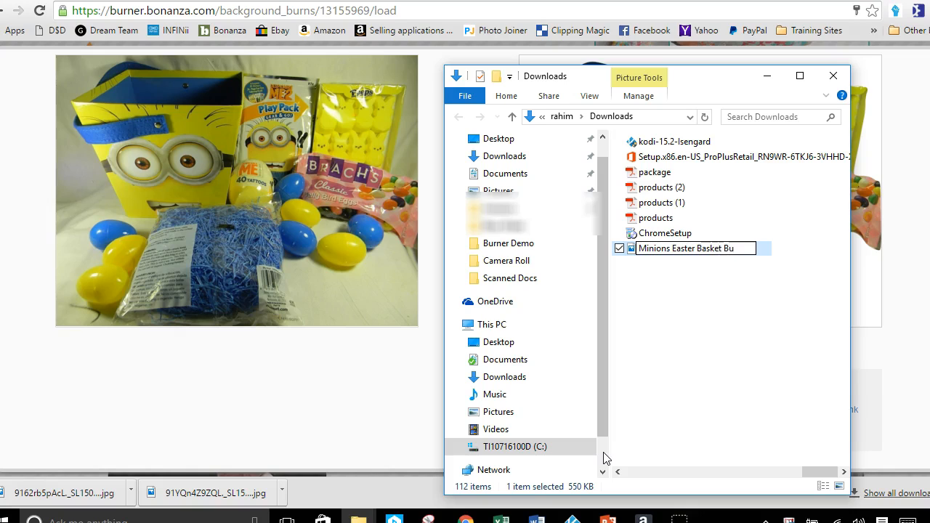
pyautogui.press('Return')
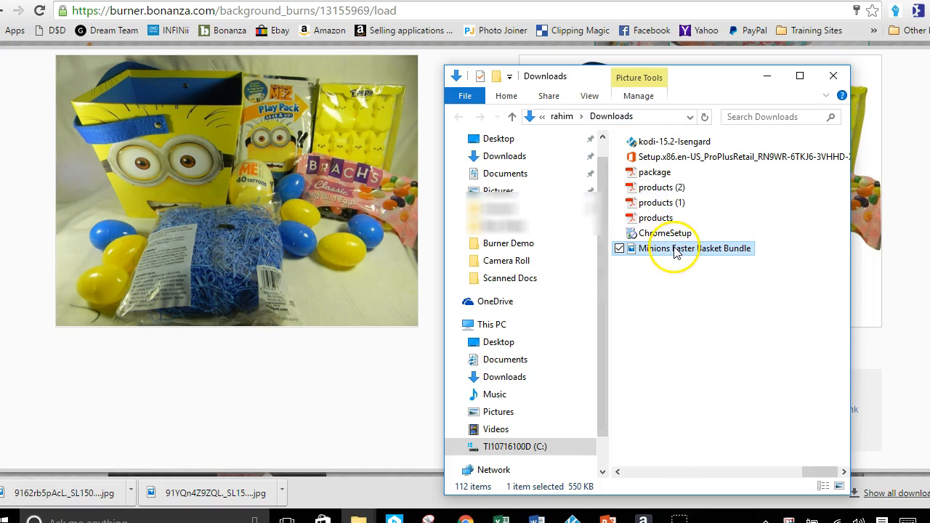
pyautogui.doubleClick(665, 248)
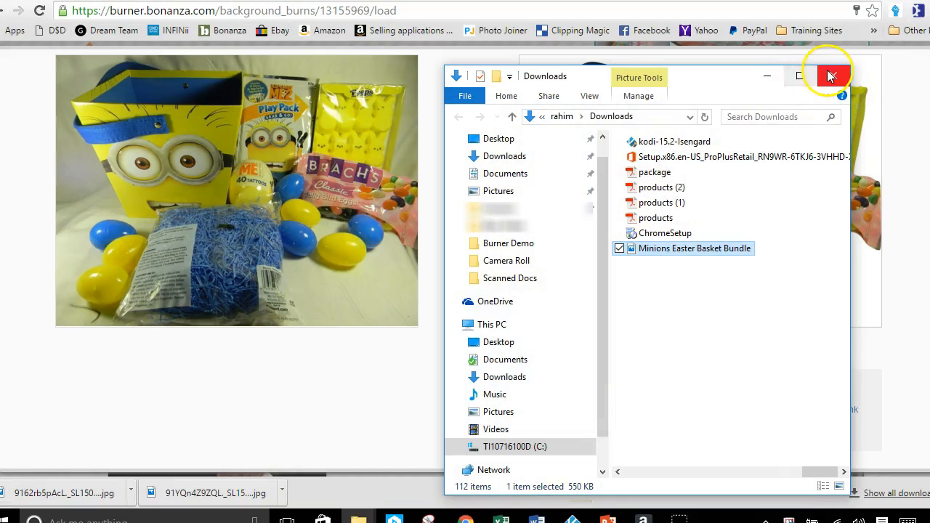
pyautogui.click(835, 77)
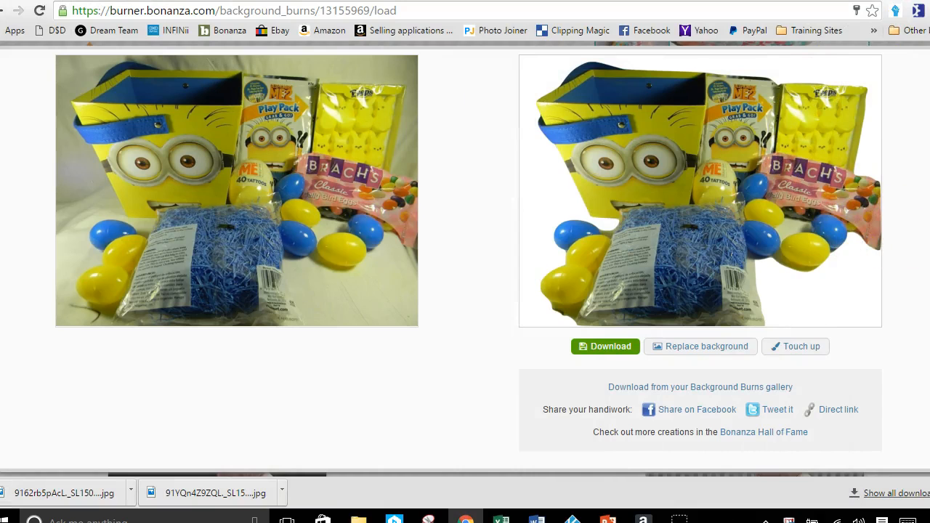
# Close the Minion burn result and upload the purple Peeps box photo from the Burner Demo folder
pyautogui.scroll(2, 465, 254)
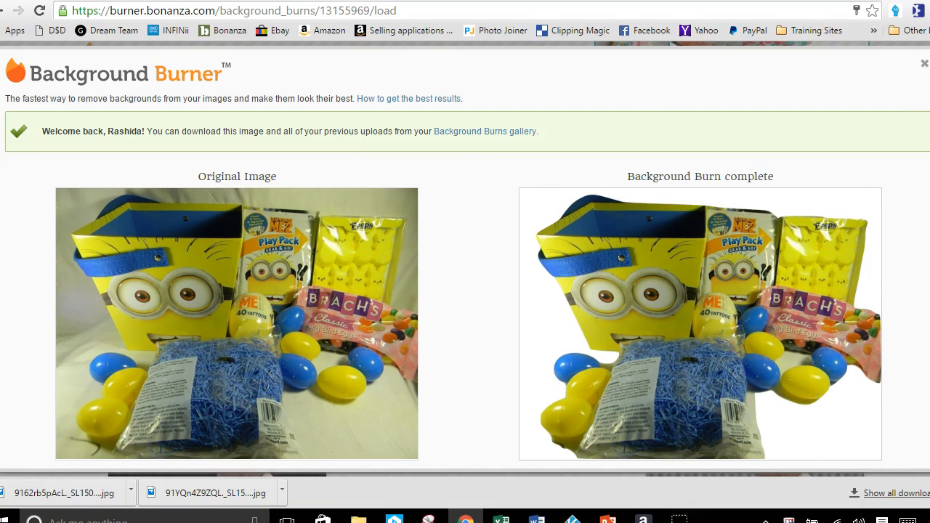
pyautogui.click(923, 63)
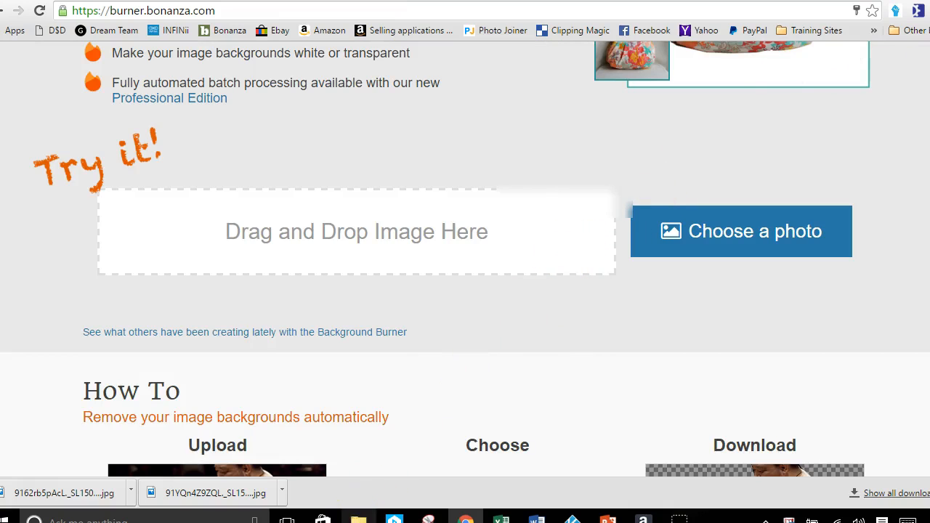
pyautogui.click(358, 518)
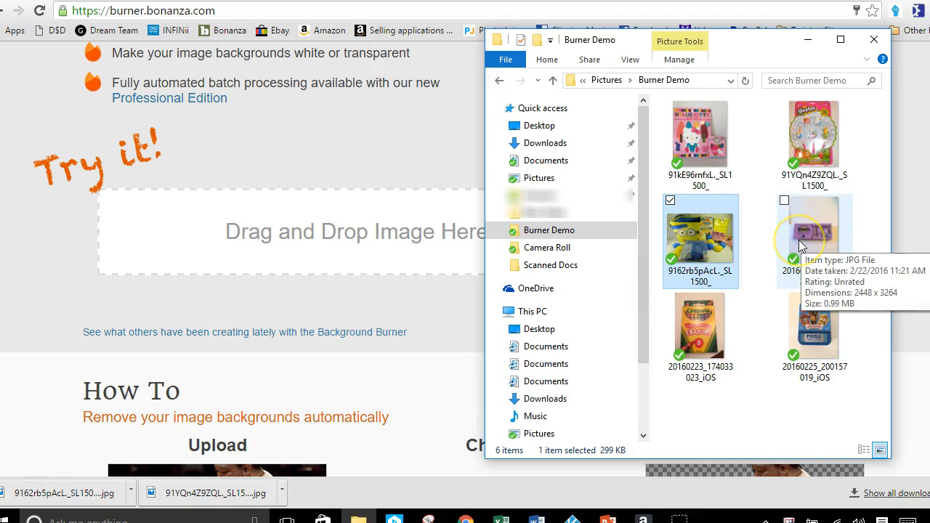
pyautogui.moveTo(816, 231); pyautogui.dragTo(359, 258)
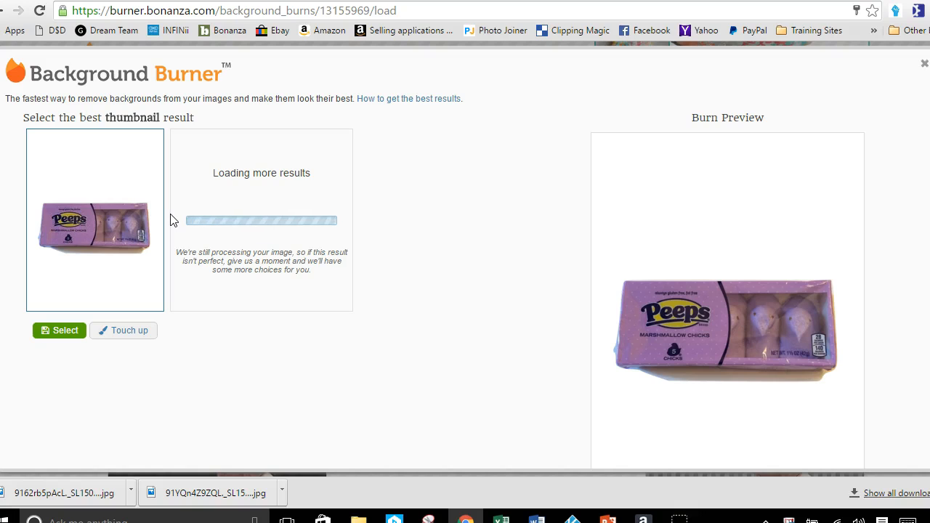
# Compare the Peeps background-removal results in the burn preview and select the first one
pyautogui.click(190, 332)
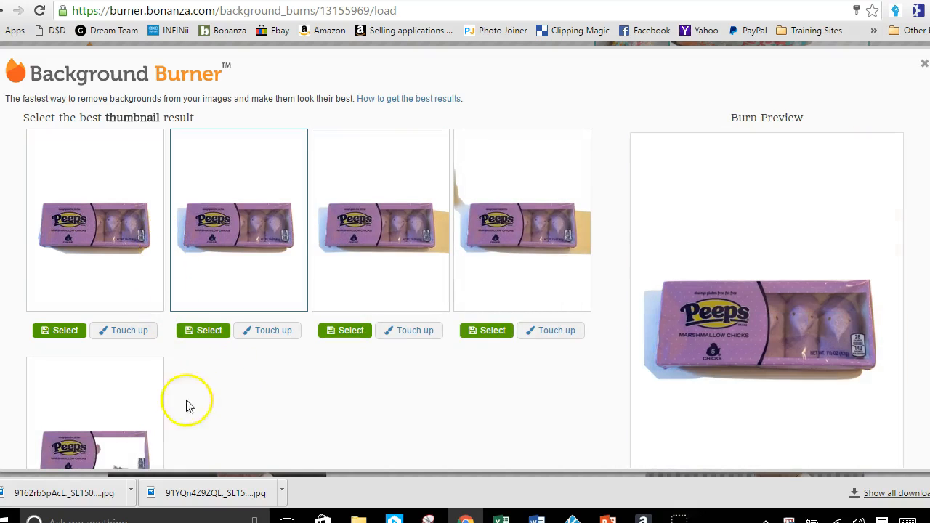
pyautogui.click(97, 452)
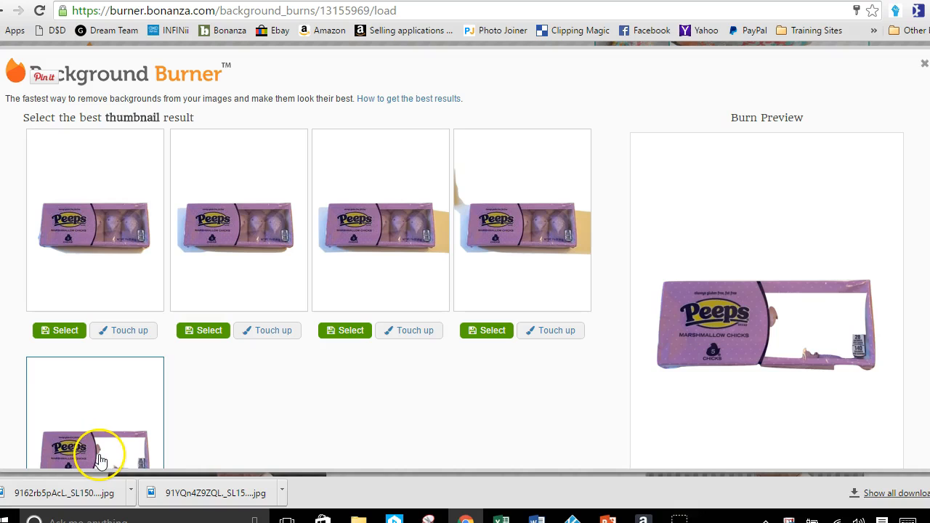
pyautogui.click(491, 227)
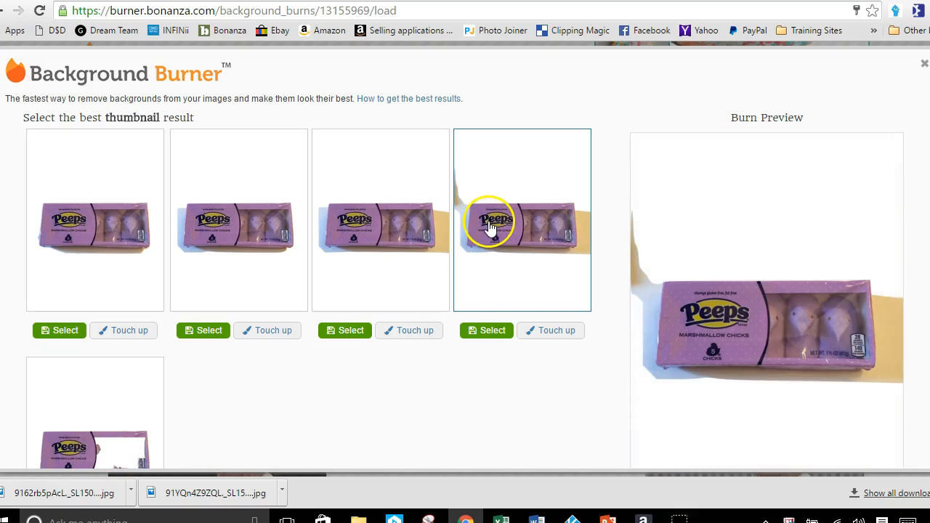
pyautogui.click(384, 238)
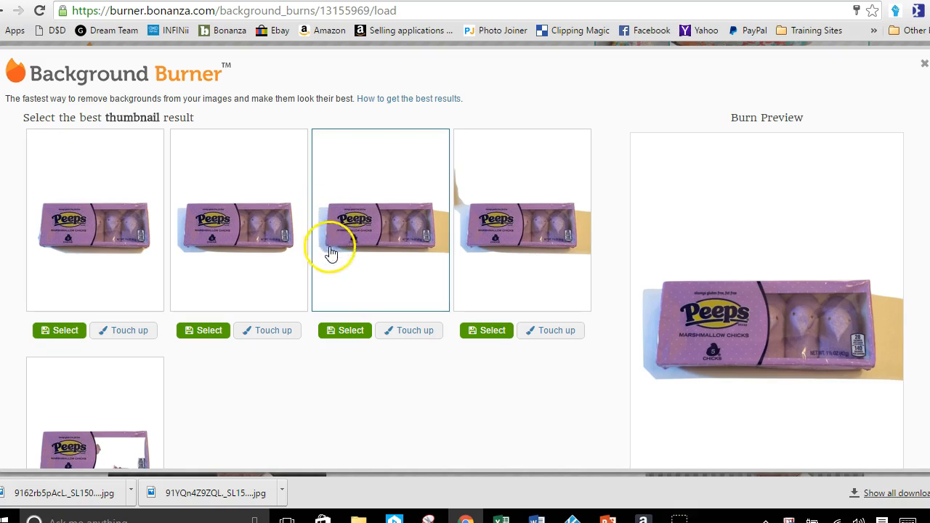
pyautogui.click(225, 226)
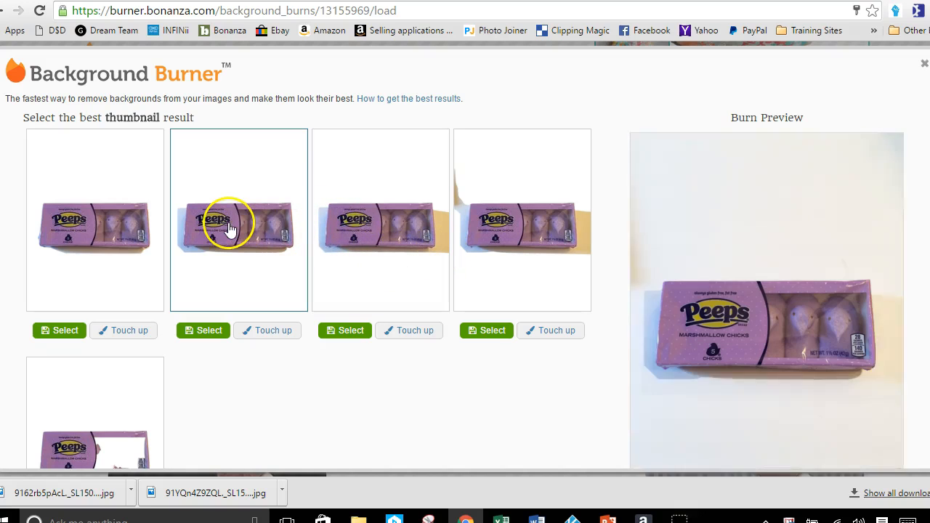
pyautogui.click(150, 253)
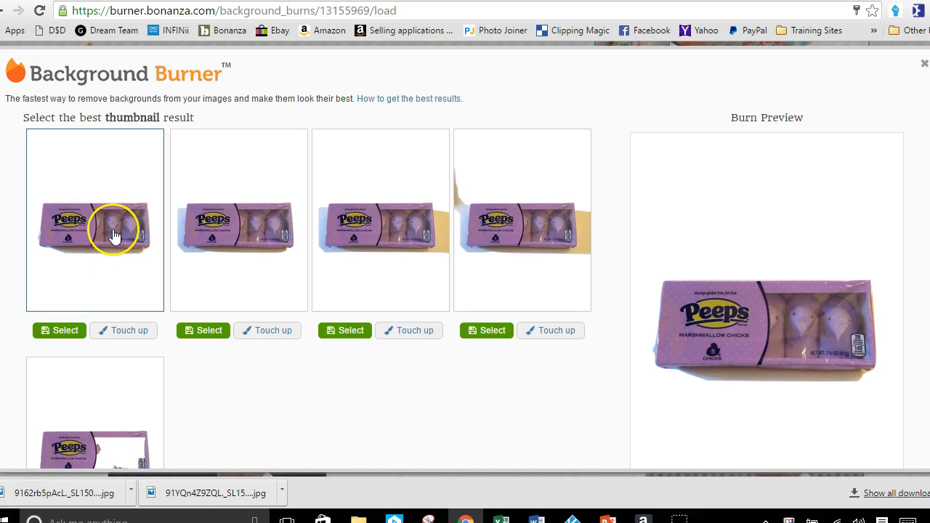
pyautogui.click(60, 331)
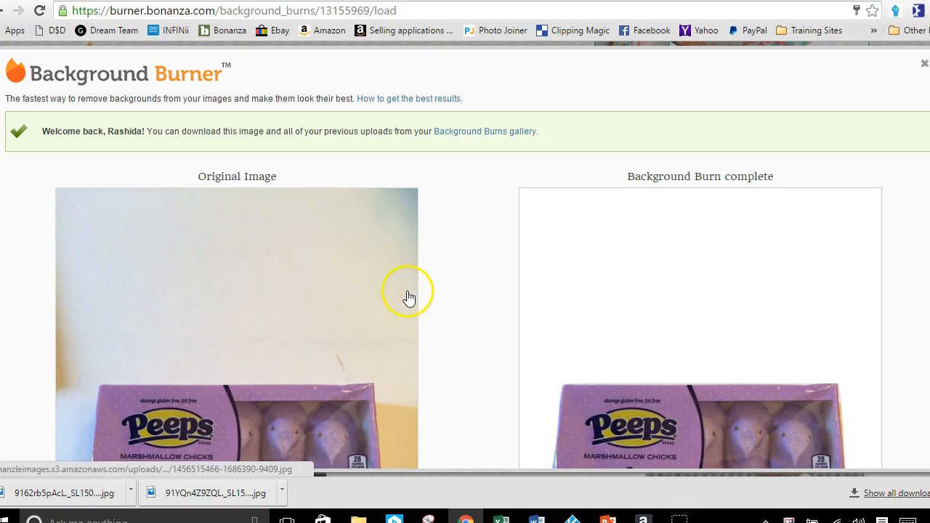
# Download the completed Peeps box burn as a JPG with white background
pyautogui.scroll(-2, 409, 298)
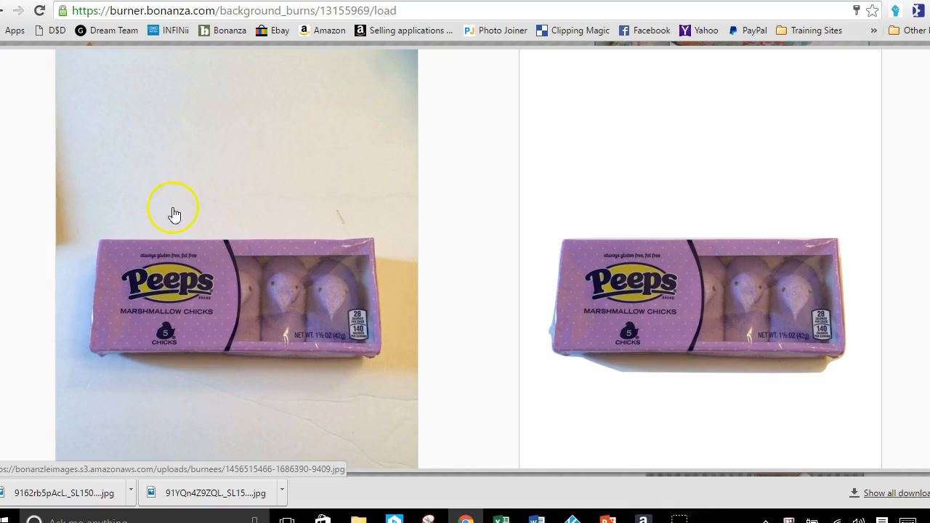
pyautogui.scroll(-1, 494, 250)
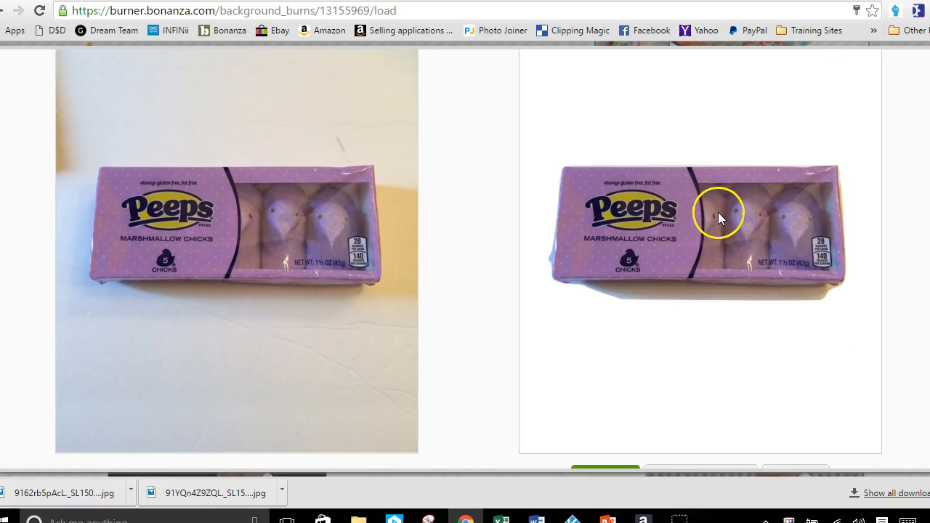
pyautogui.scroll(-1, 676, 291)
pyautogui.click(606, 399)
pyautogui.click(609, 338)
pyautogui.click(606, 400)
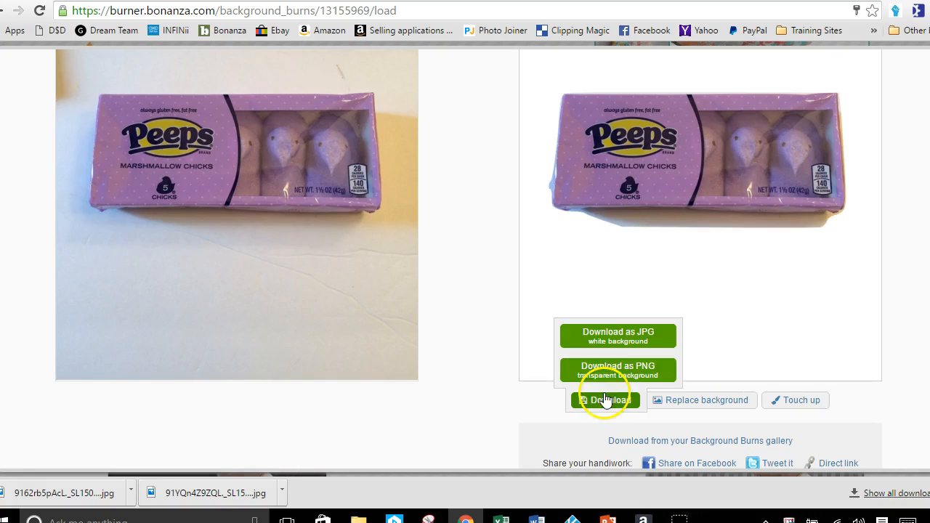
pyautogui.click(608, 339)
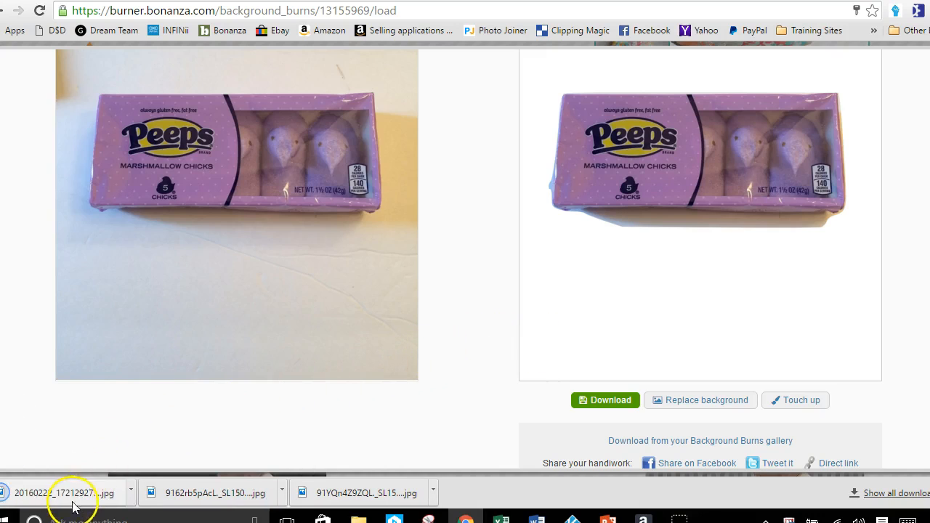
# Show the downloaded Peeps JPG in its folder and rename it to Peeps Marshmallow Chicks
pyautogui.click(131, 493)
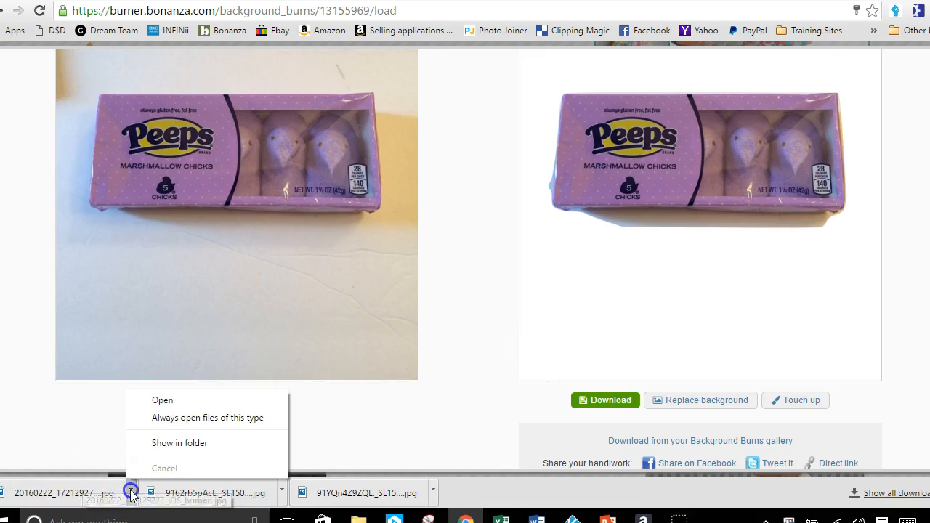
pyautogui.click(184, 441)
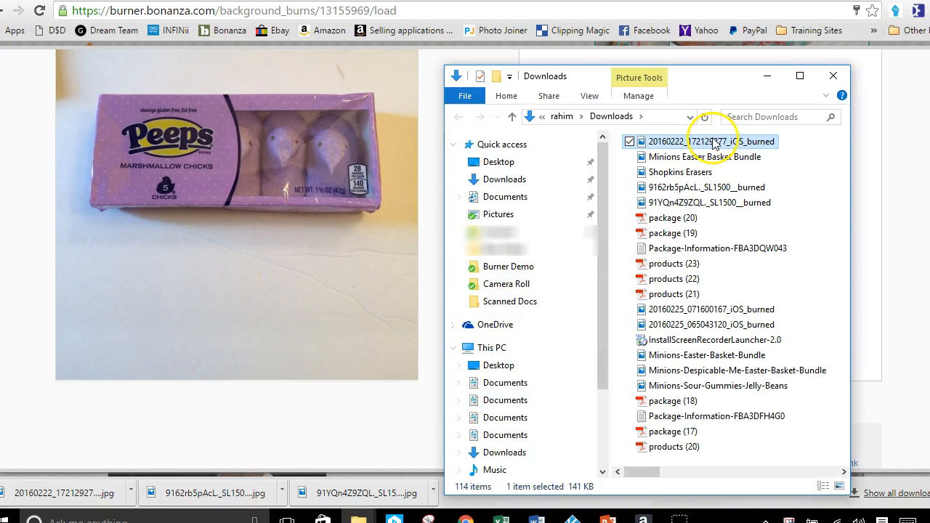
pyautogui.rightClick(711, 142)
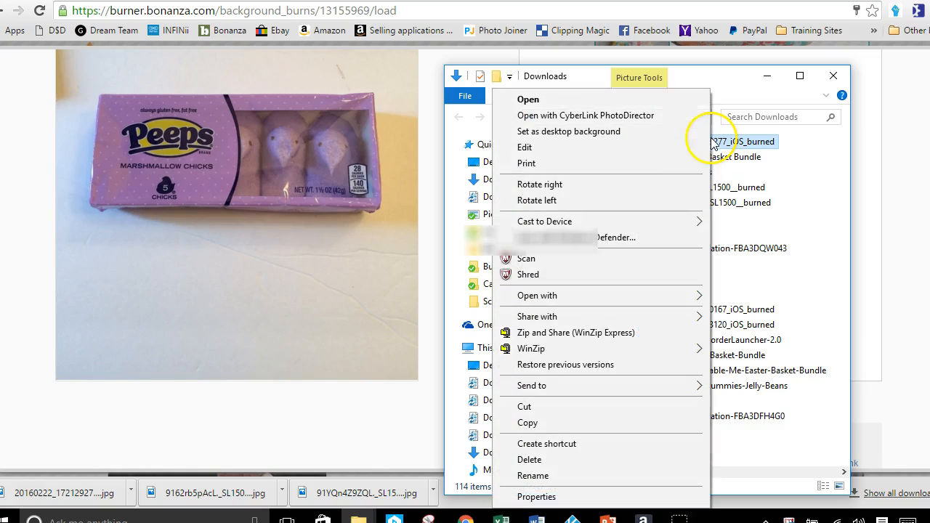
pyautogui.click(576, 475)
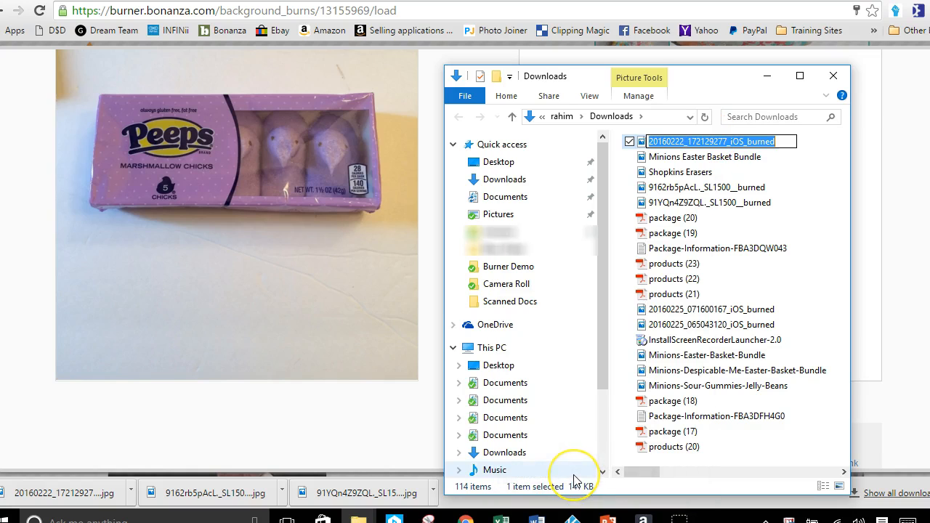
pyautogui.write('P')
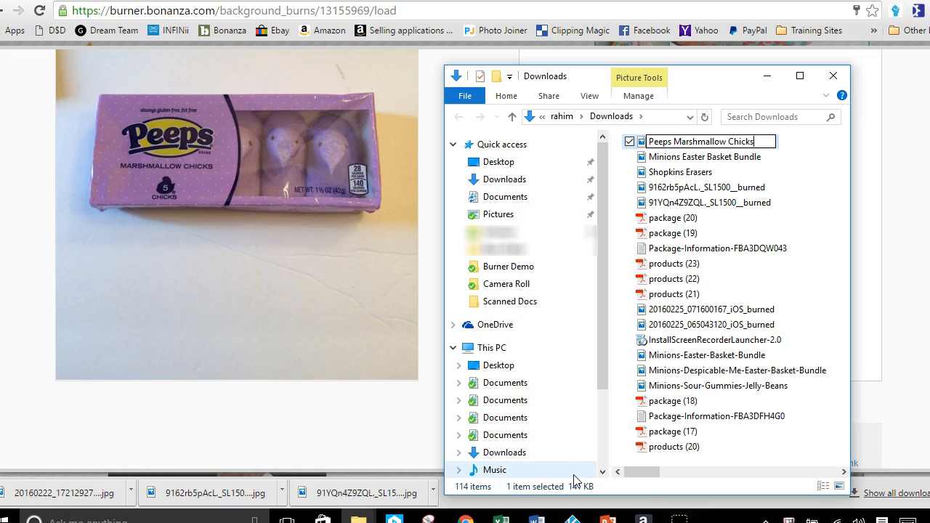
pyautogui.write('eeps Marshmallow Chicks')
pyautogui.press('Return')
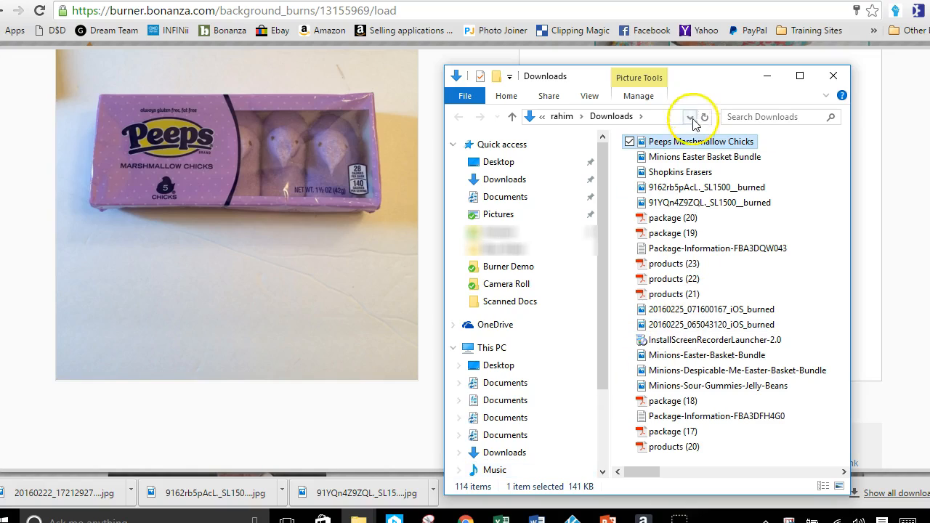
# Open the Peeps Marshmallow Chicks image for a check, and close the Downloads folder and the Peeps burn result
pyautogui.doubleClick(695, 144)
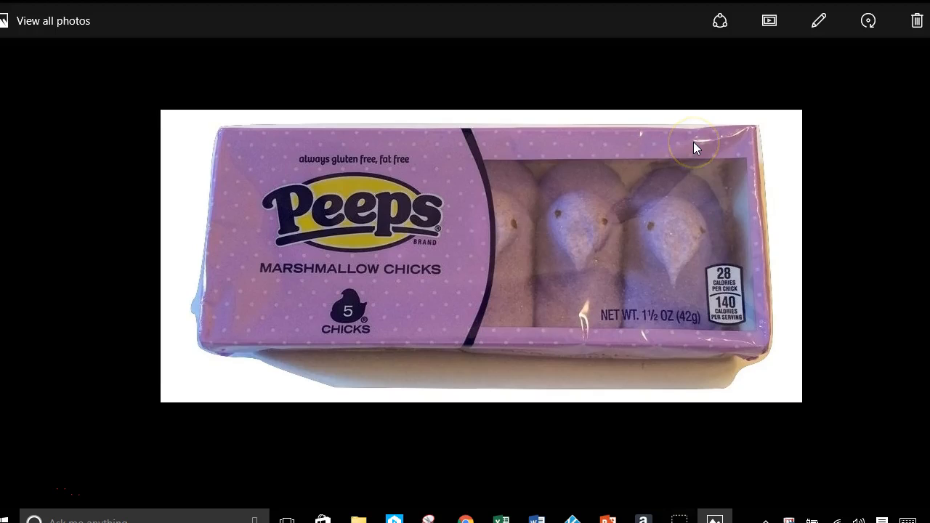
pyautogui.click(712, 280)
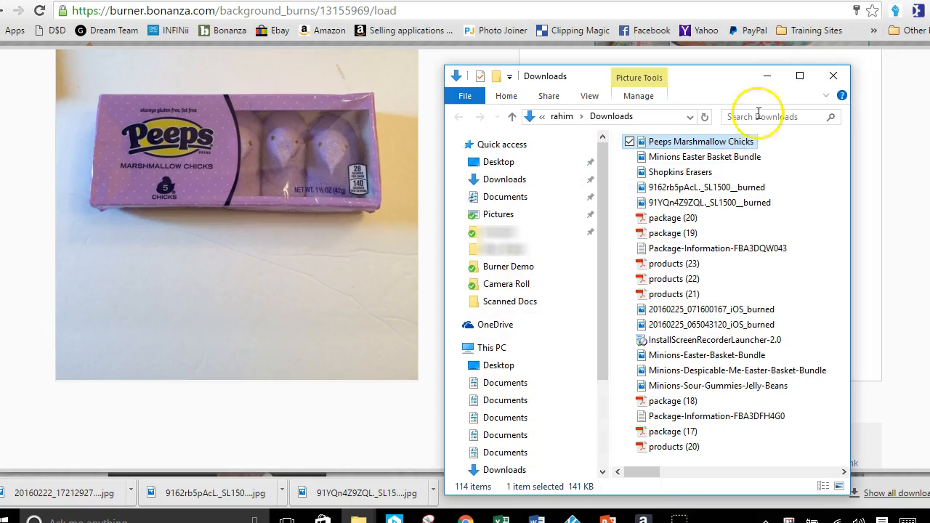
pyautogui.click(833, 75)
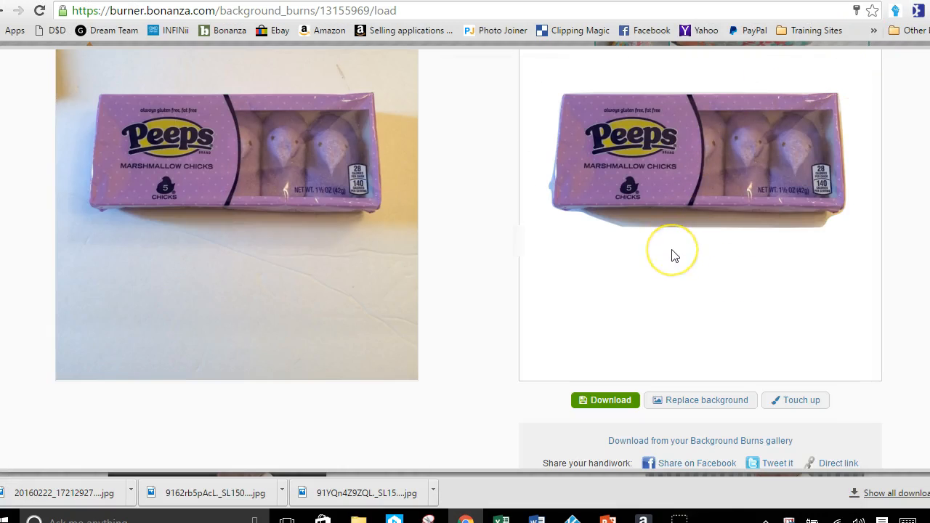
pyautogui.scroll(4, 672, 251)
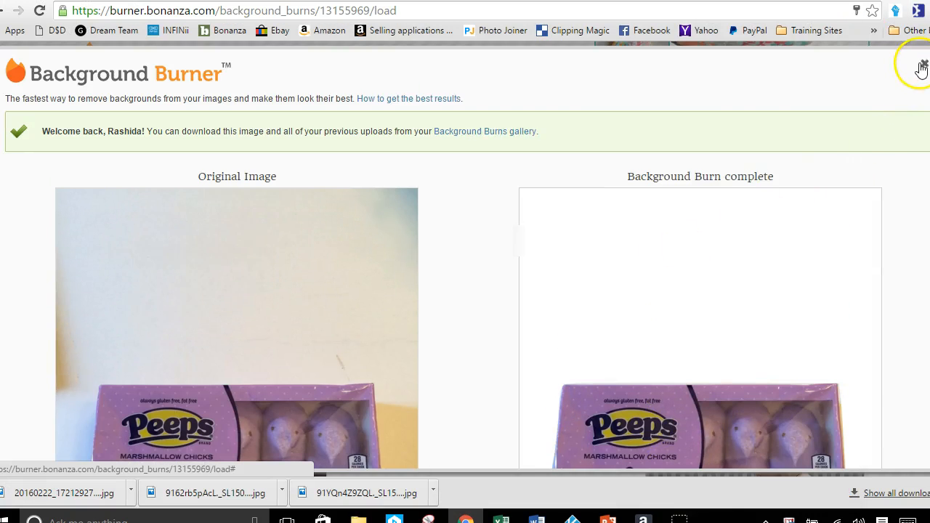
pyautogui.click(923, 64)
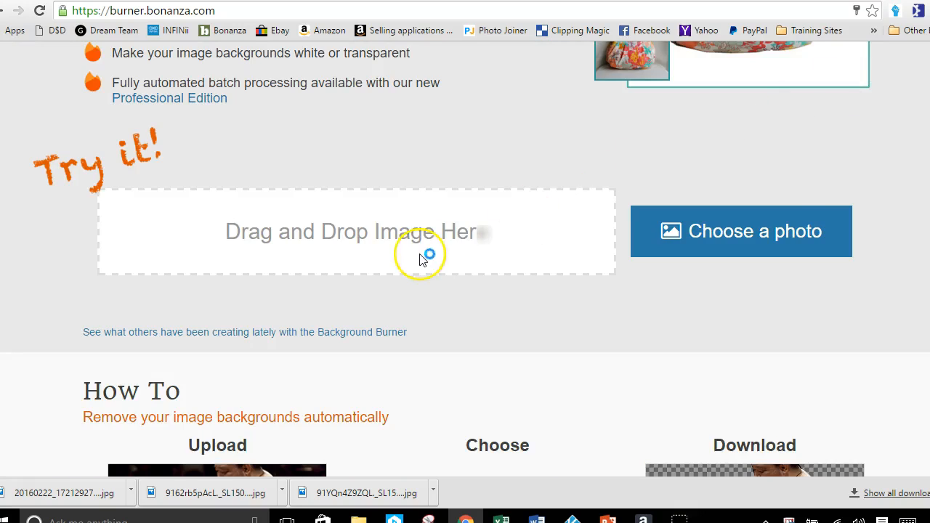
pyautogui.scroll(4, 419, 256)
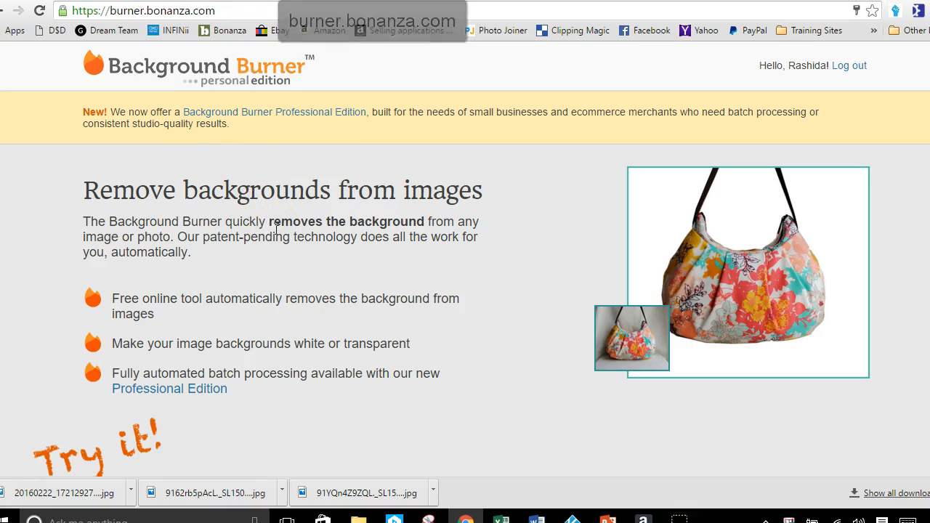
pyautogui.scroll(-2, 277, 229)
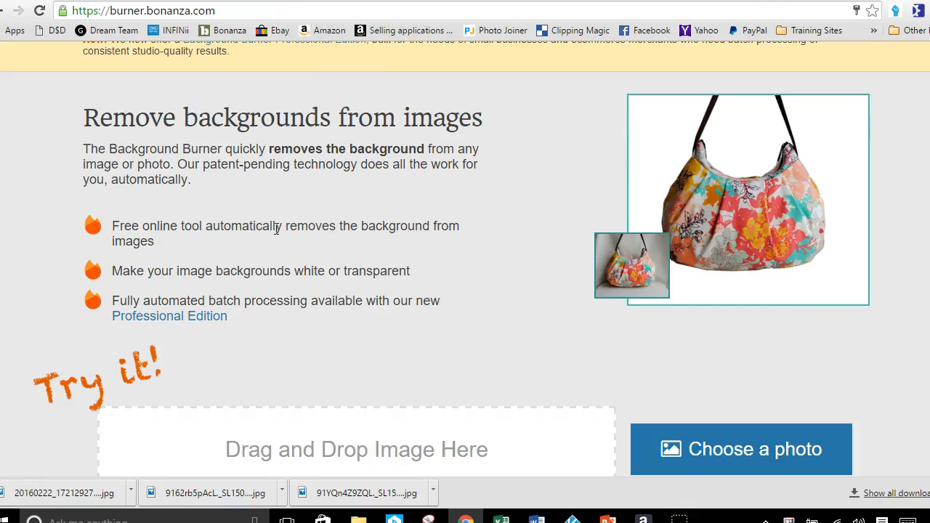
pyautogui.scroll(-1, 276, 229)
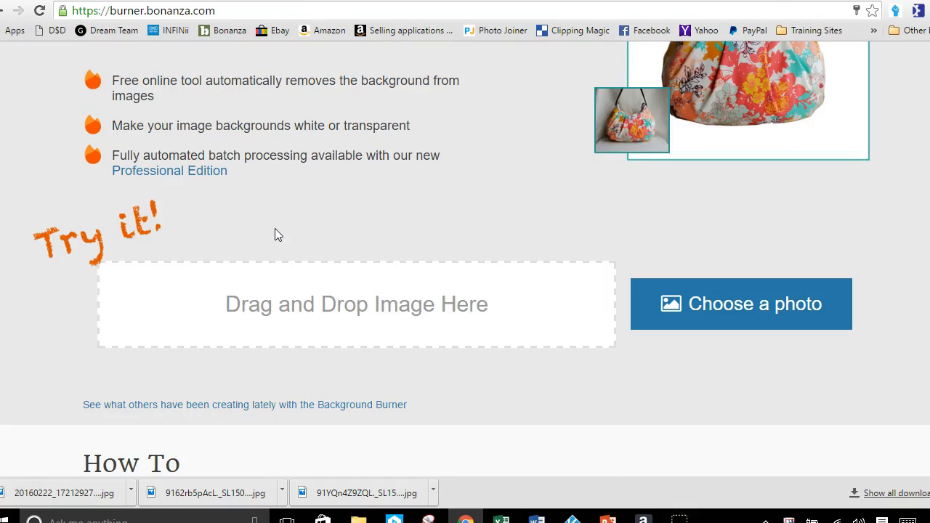